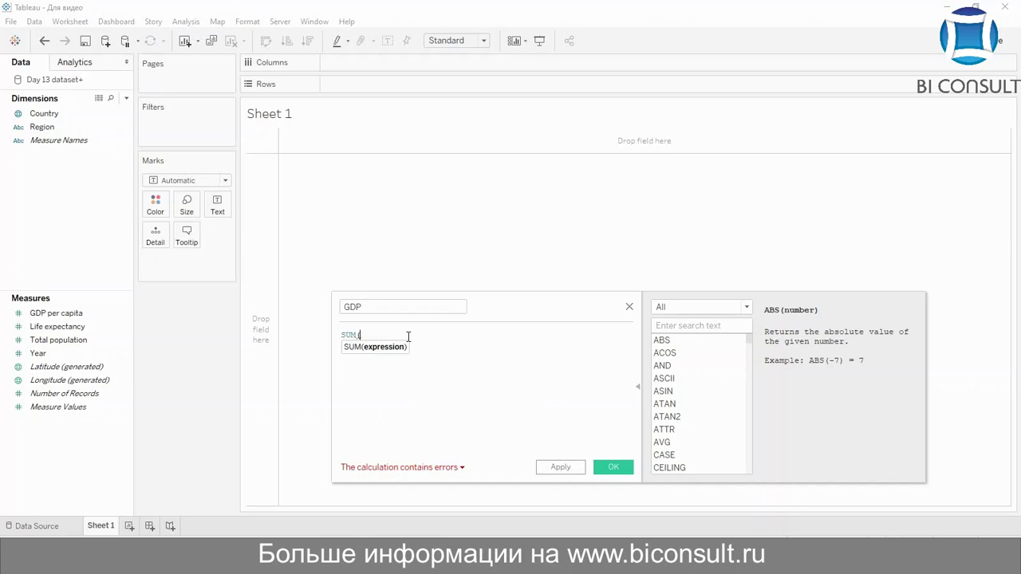
# Complete the GDP calculated field as SUM([GDP per capita]) * SUM([Total population]) and save it.
pyautogui.write('[GDP')
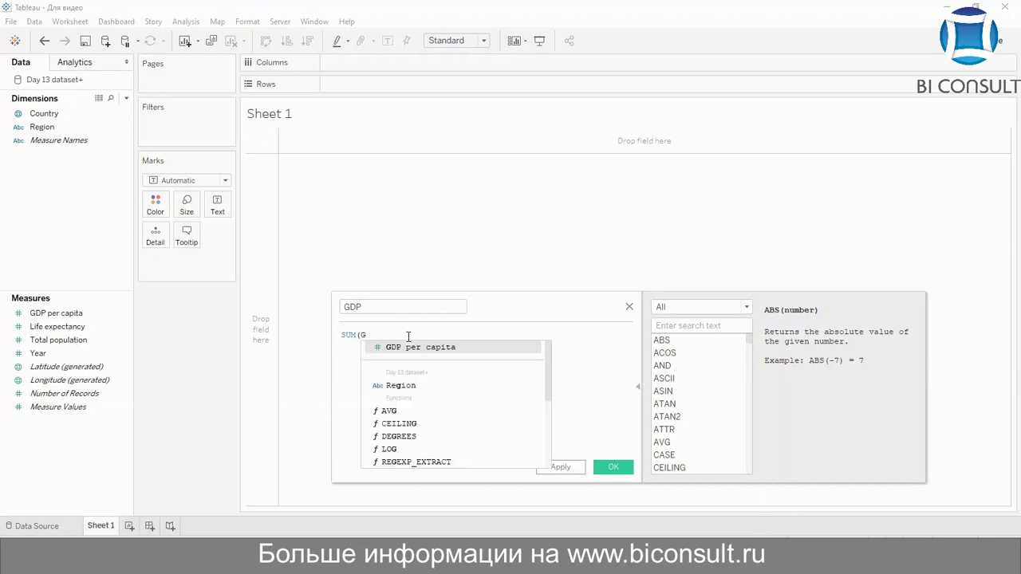
pyautogui.press('Return')
pyautogui.write(') ')
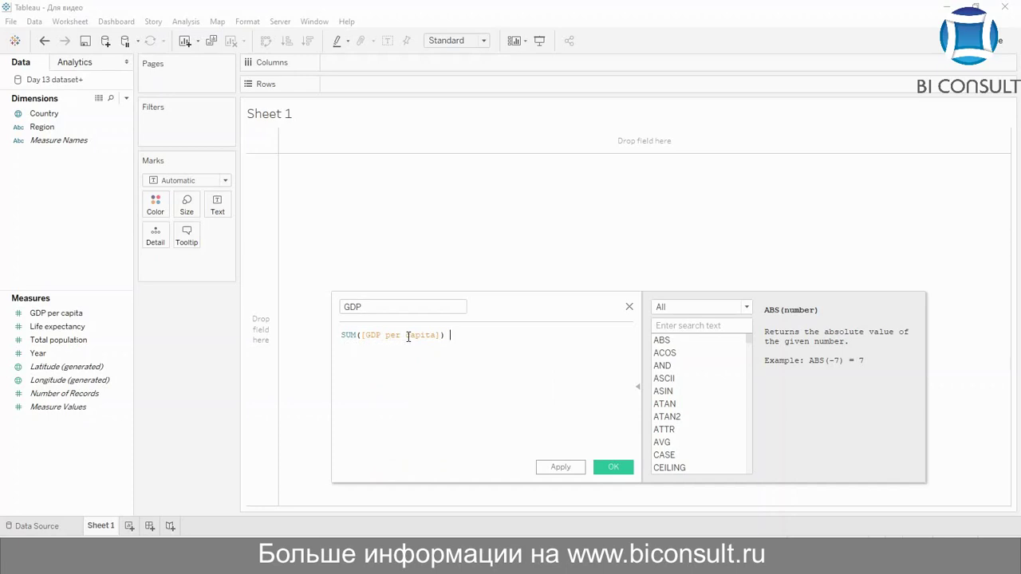
pyautogui.write('* SUM')
pyautogui.press('Return')
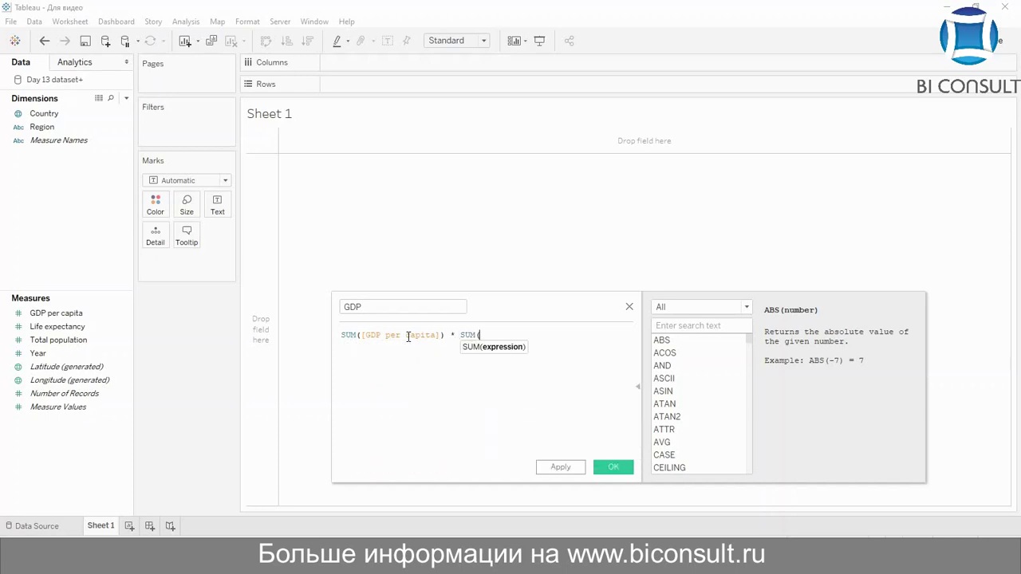
pyautogui.write('Tot')
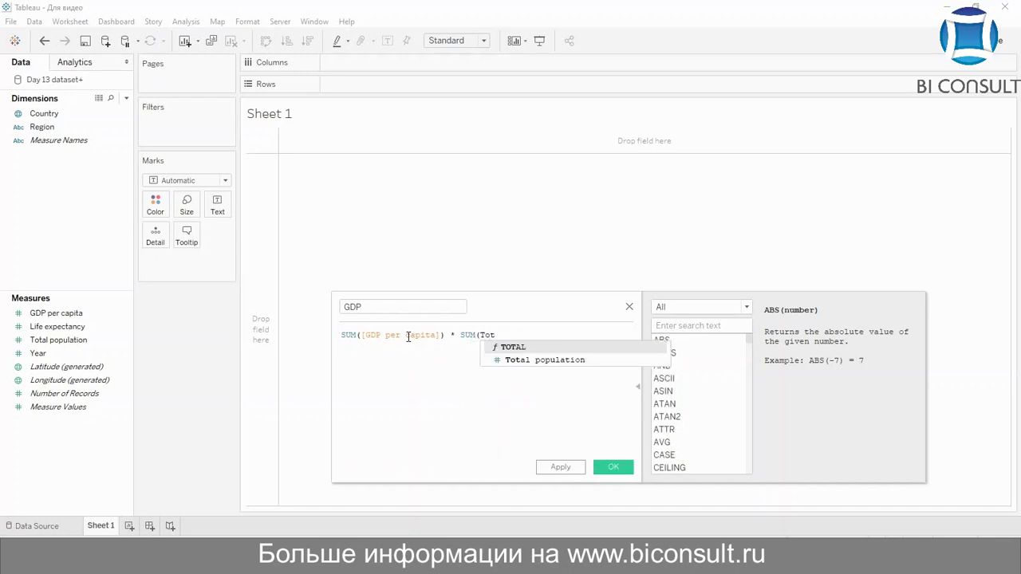
pyautogui.press('Down')
pyautogui.press('Return')
pyautogui.write(')')
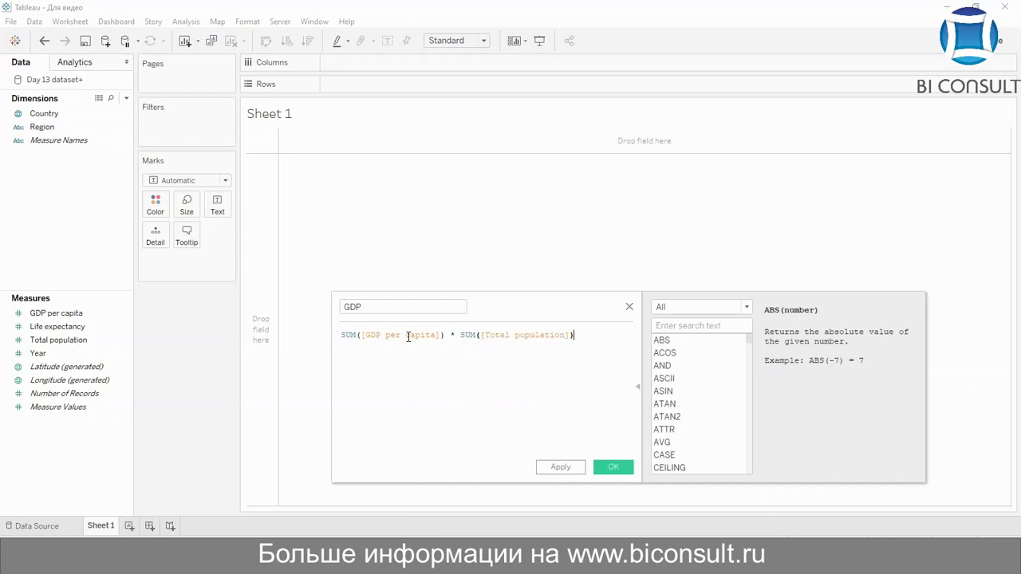
pyautogui.click(613, 467)
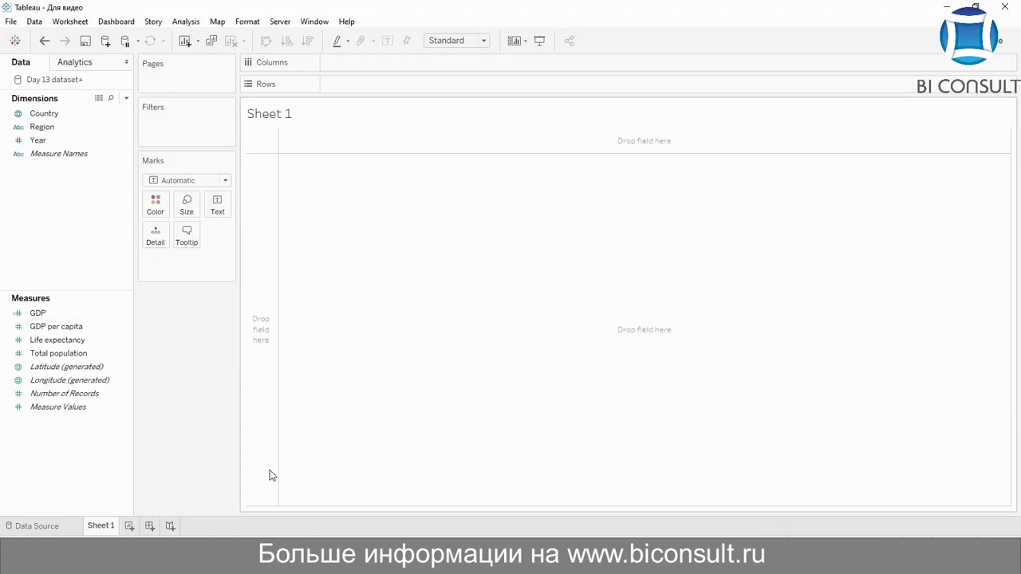
# Rename the worksheet Sheet 1 as PARETO.
pyautogui.doubleClick(98, 525)
pyautogui.write('PARE')
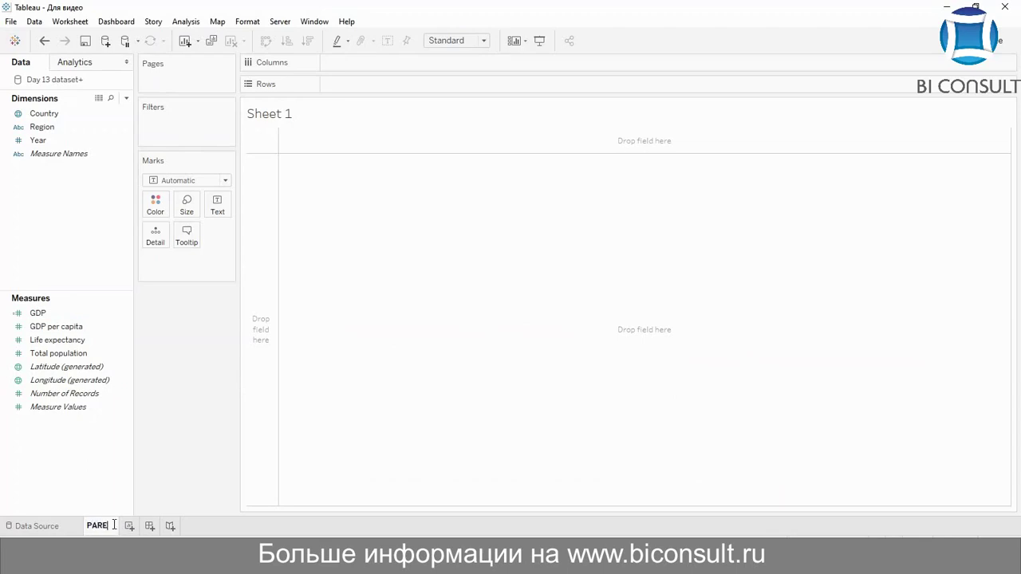
pyautogui.write('TO')
pyautogui.press('Return')
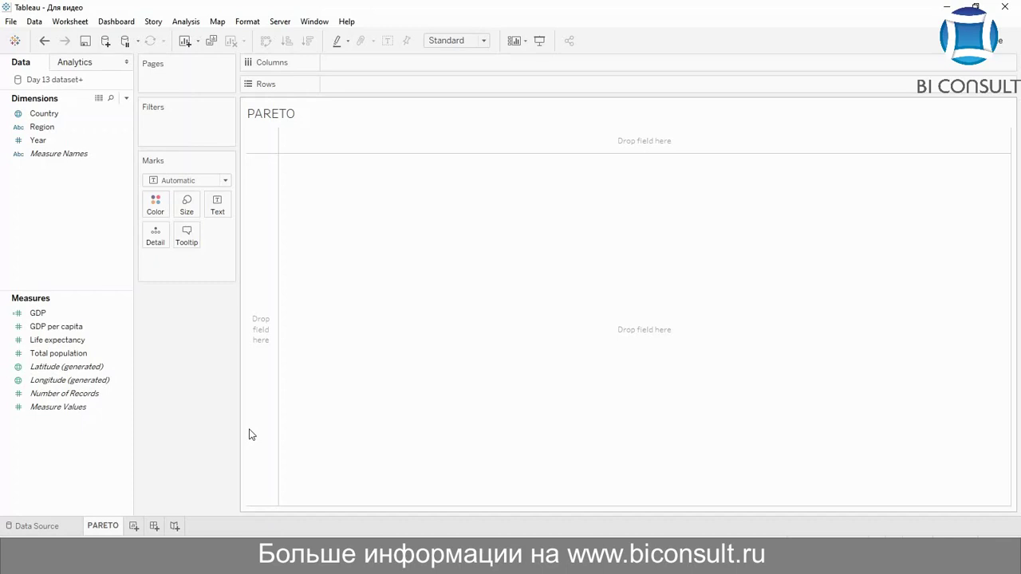
# Filter the worksheet by the Year dimension, keeping only 2015.
pyautogui.click(53, 140)
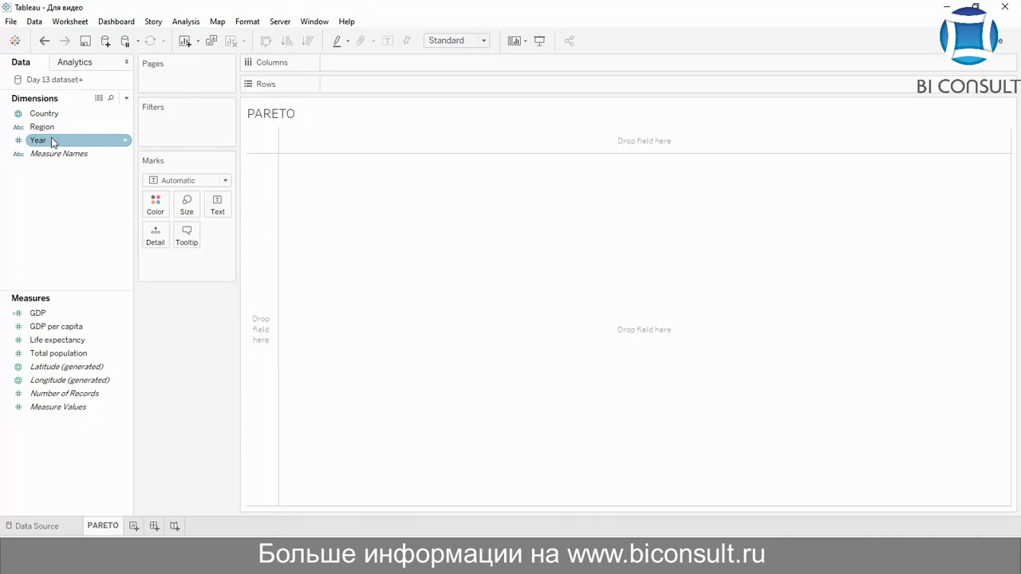
pyautogui.moveTo(52, 139); pyautogui.dragTo(189, 127)
pyautogui.moveTo(633, 196); pyautogui.dragTo(632, 294)
pyautogui.click(390, 299)
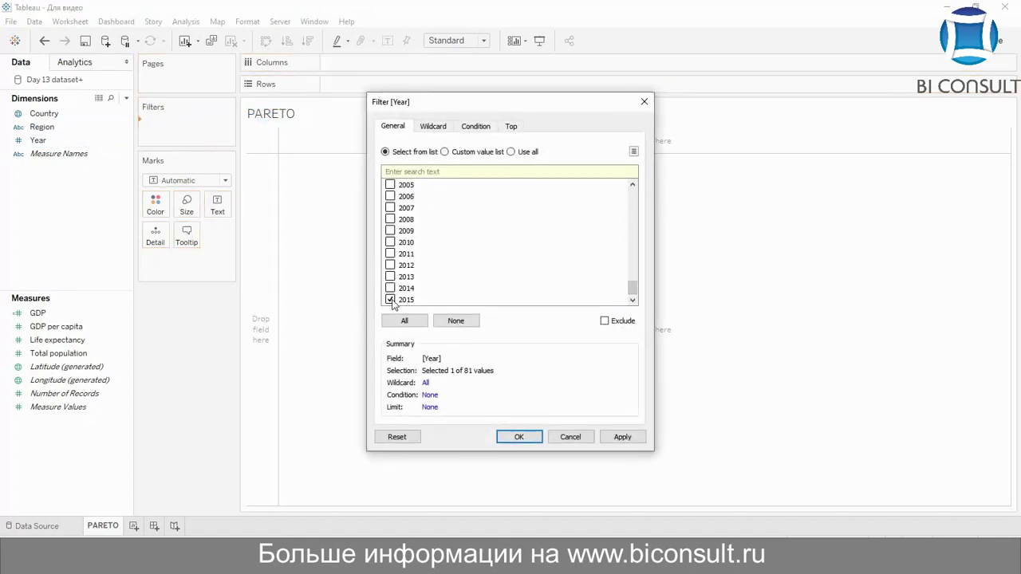
pyautogui.click(533, 437)
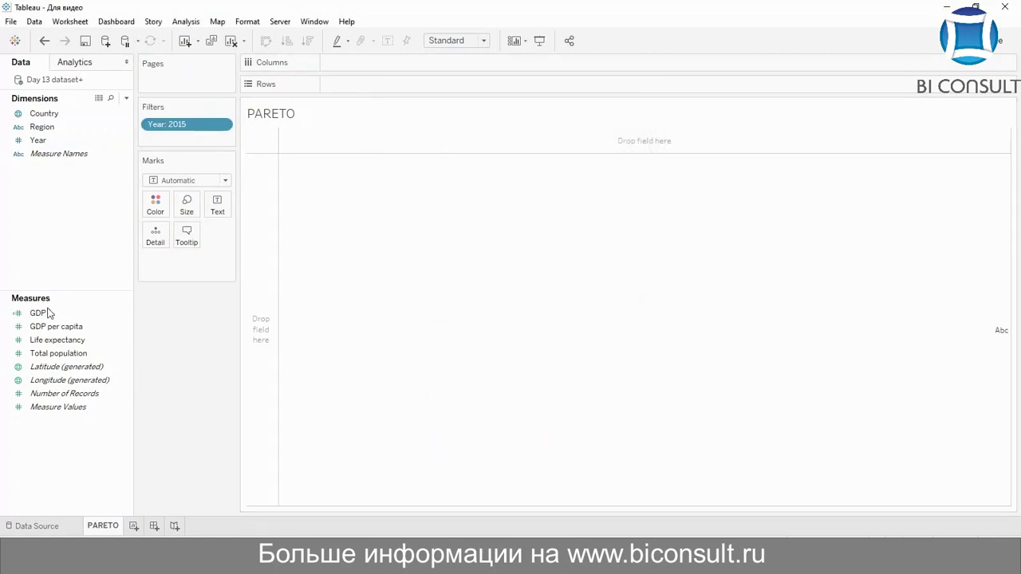
# Build a bar chart with Total population in rows and Country in columns, sorted in descending order of population.
pyautogui.moveTo(46, 355)
pyautogui.mouseDown()
pyautogui.moveTo(382, 62)
pyautogui.moveTo(361, 81)
pyautogui.mouseUp()
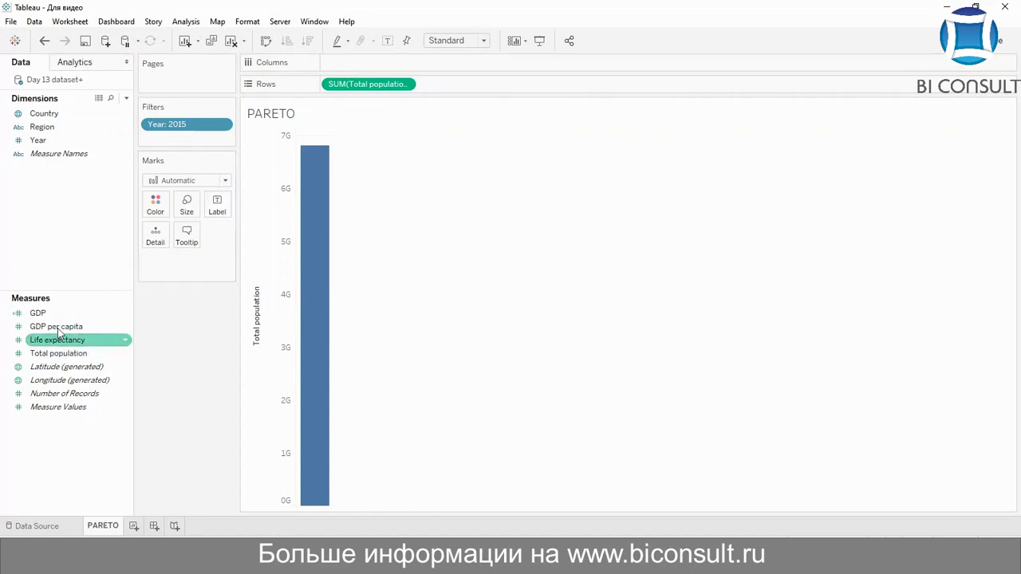
pyautogui.moveTo(45, 113); pyautogui.dragTo(348, 62)
pyautogui.click(256, 223)
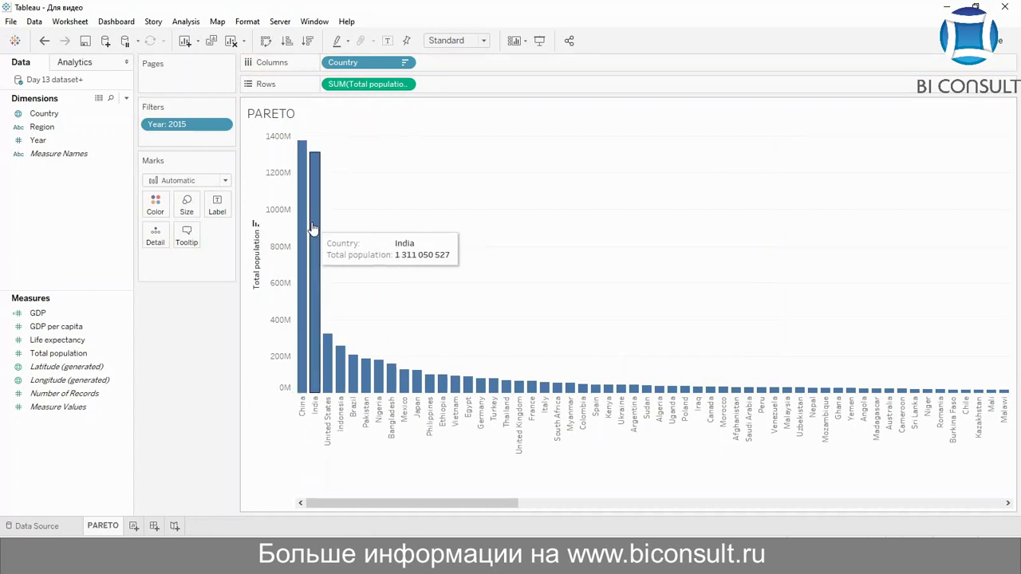
# Set the chart's fit to Entire View so that all countries are included.
pyautogui.moveTo(332, 351)
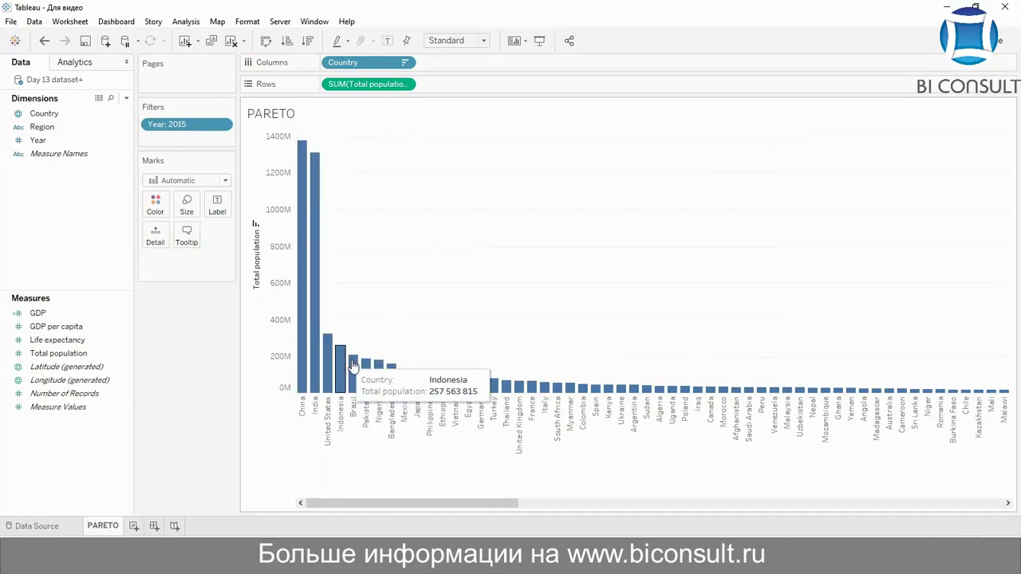
pyautogui.moveTo(405, 376)
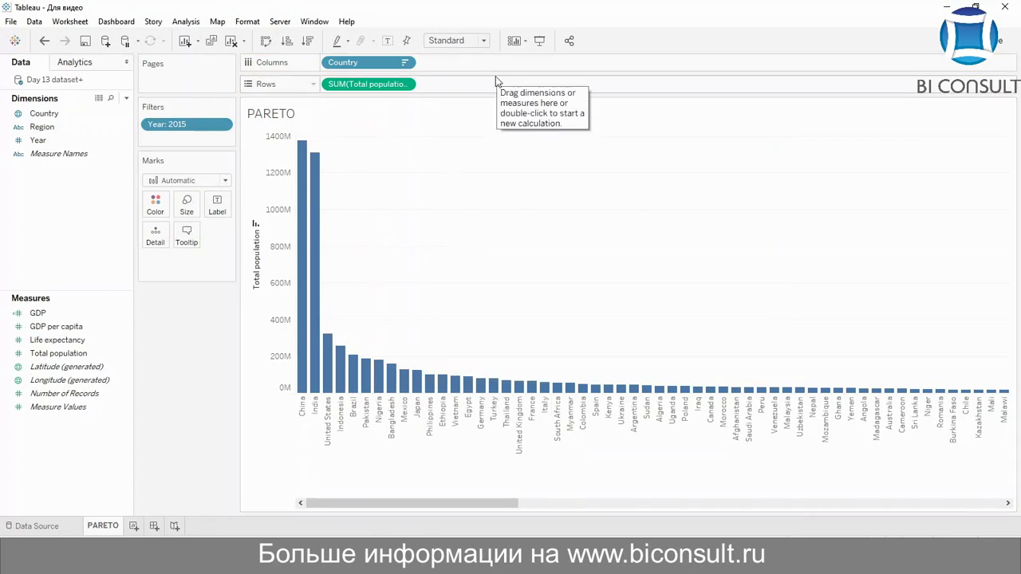
pyautogui.click(480, 41)
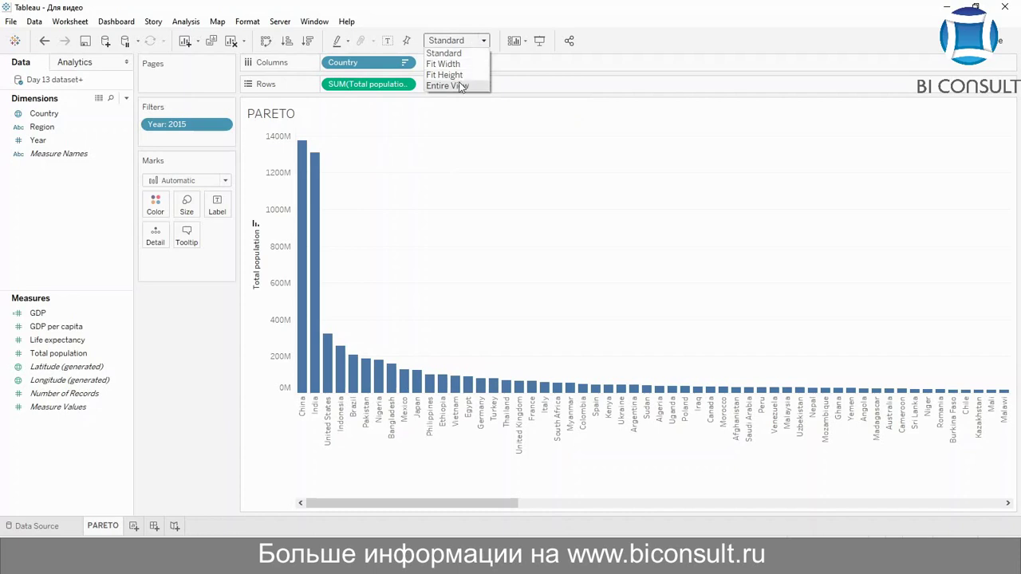
pyautogui.click(451, 85)
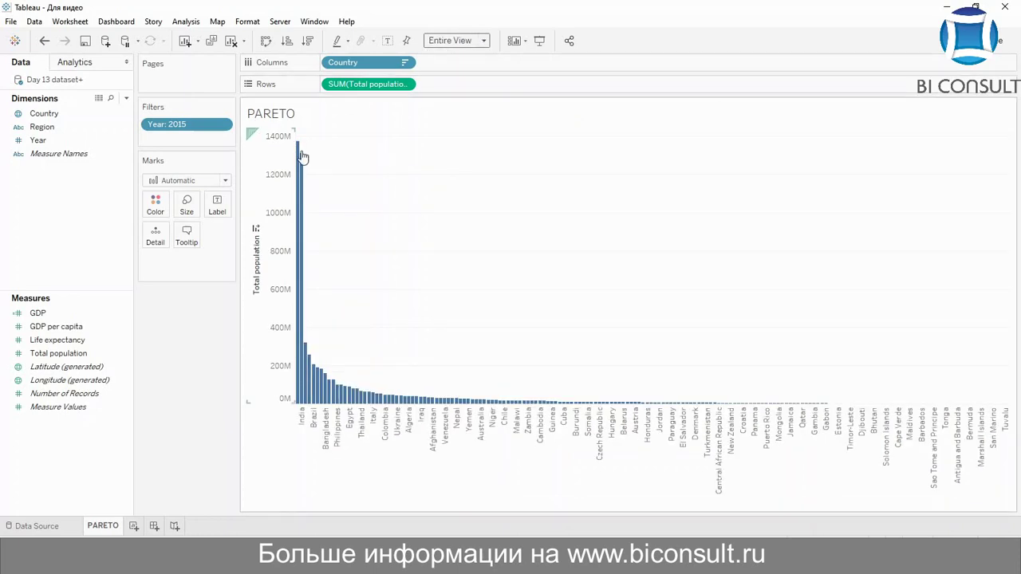
# Duplicate the SUM(Total population) measure in the rows and combine the two measures on a dual axis.
pyautogui.moveTo(300, 157)
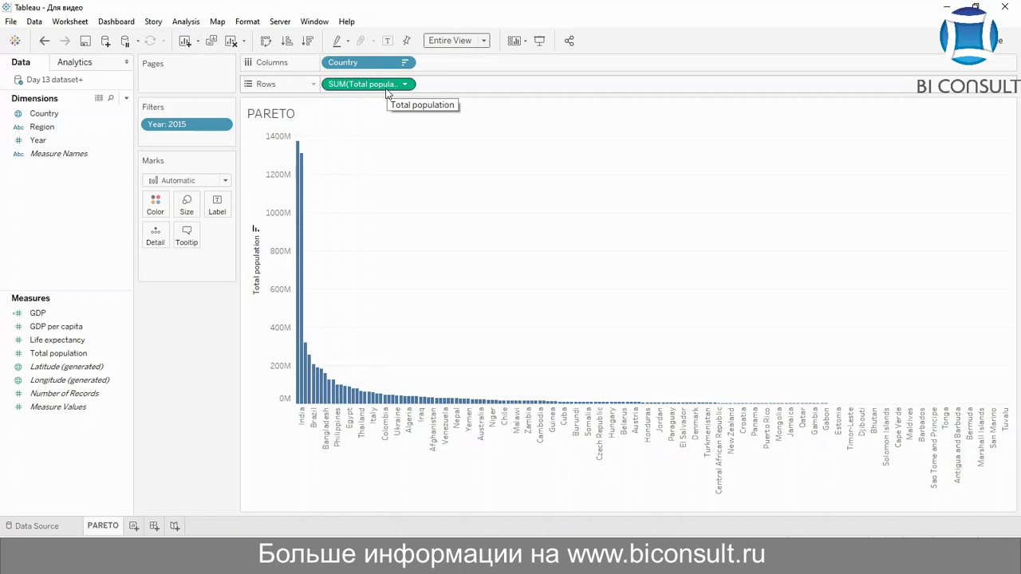
pyautogui.moveTo(388, 93); pyautogui.dragTo(453, 88)
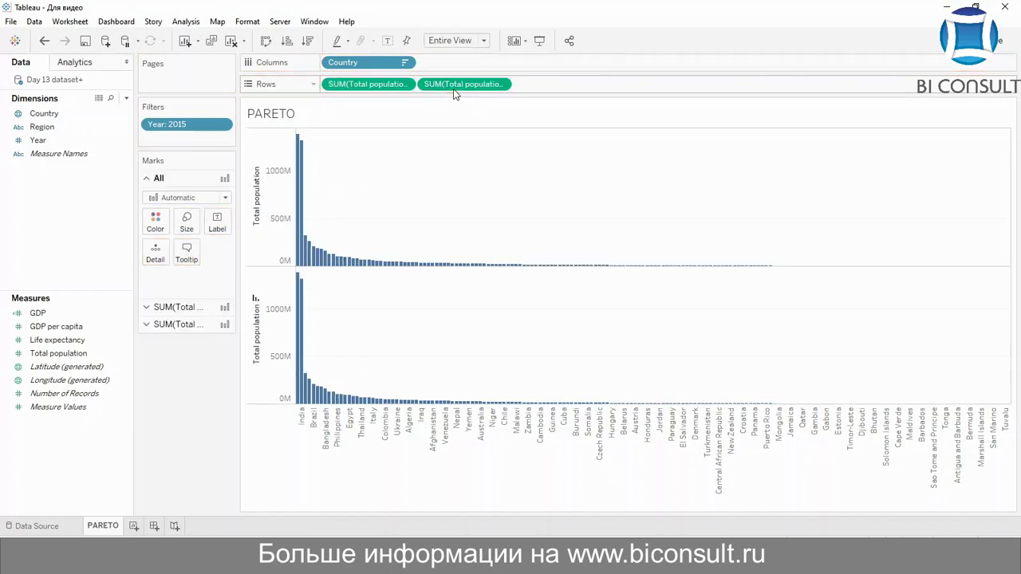
pyautogui.rightClick(459, 89)
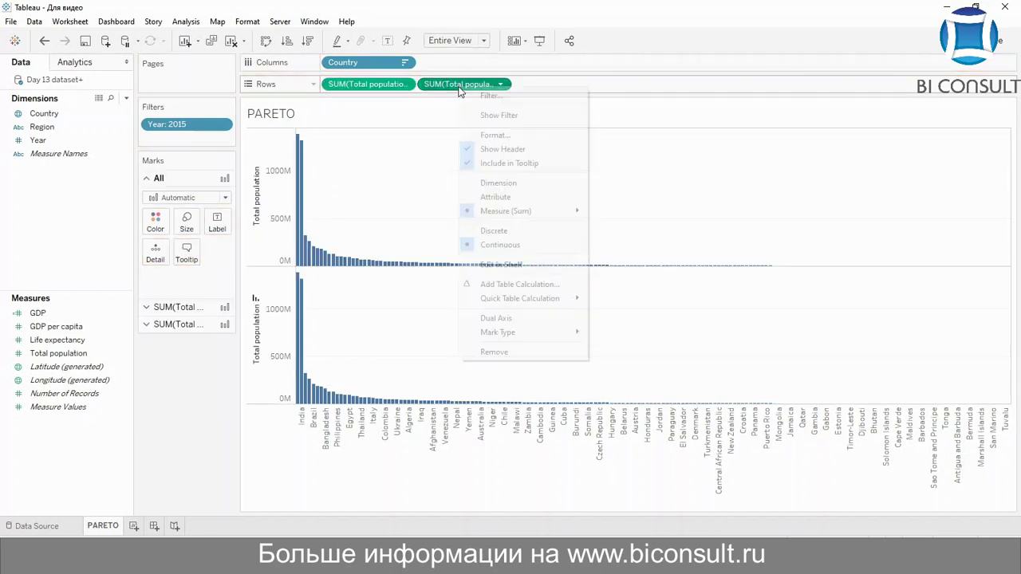
pyautogui.click(502, 319)
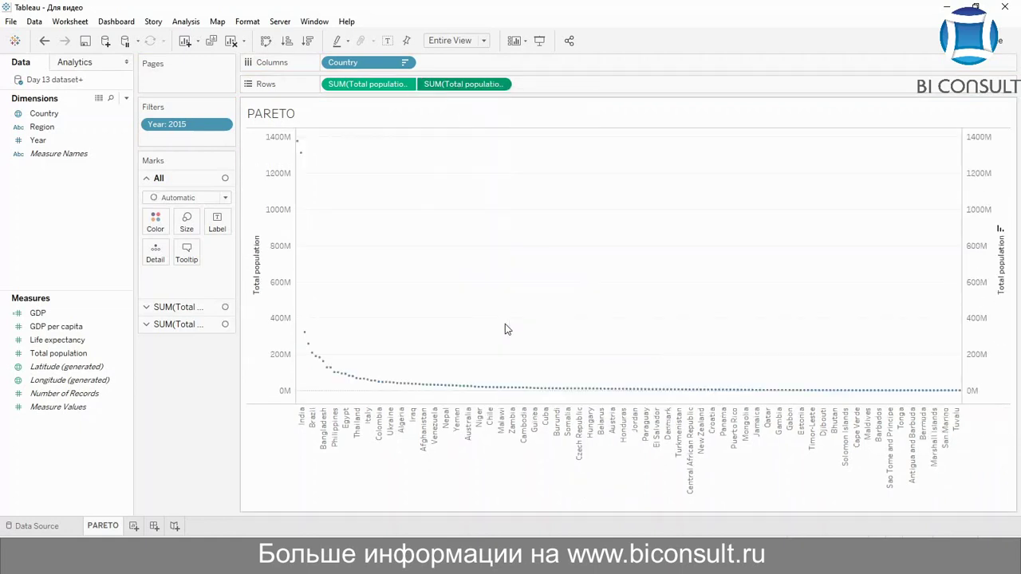
# Add a table calculation to the second Total population measure as a Running Total computed using Table (across).
pyautogui.rightClick(472, 87)
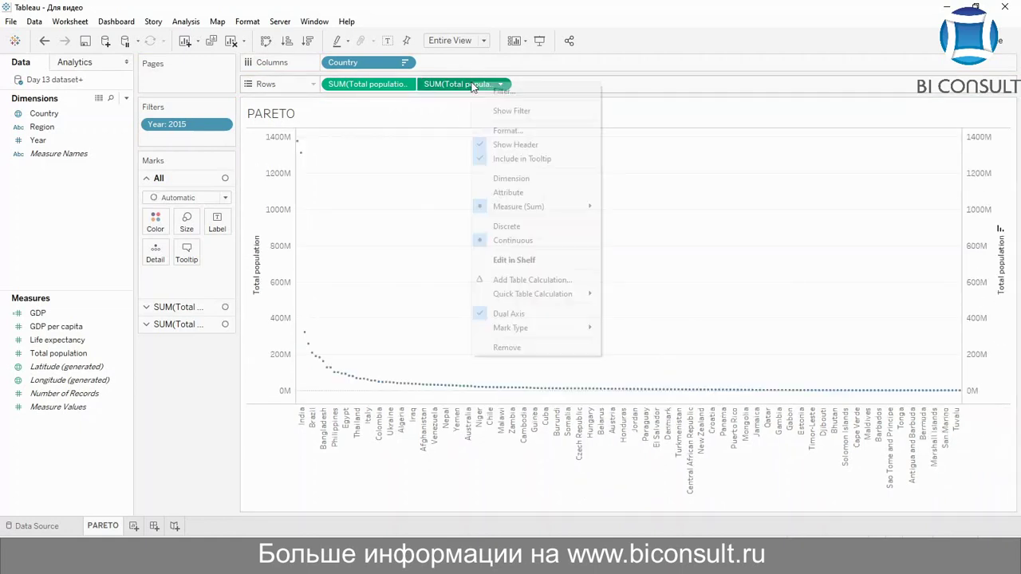
pyautogui.click(523, 284)
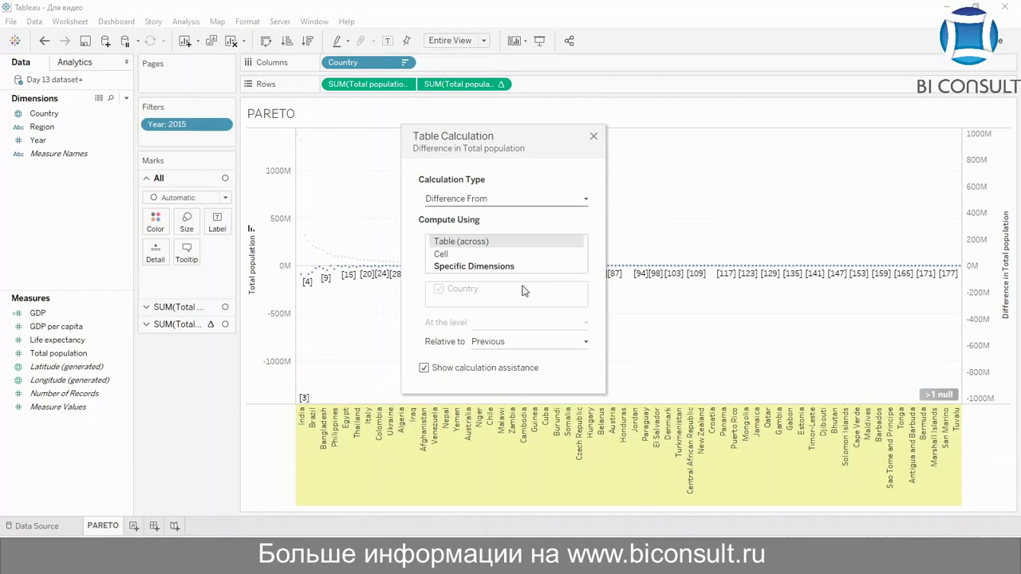
pyautogui.click(473, 343)
pyautogui.click(451, 255)
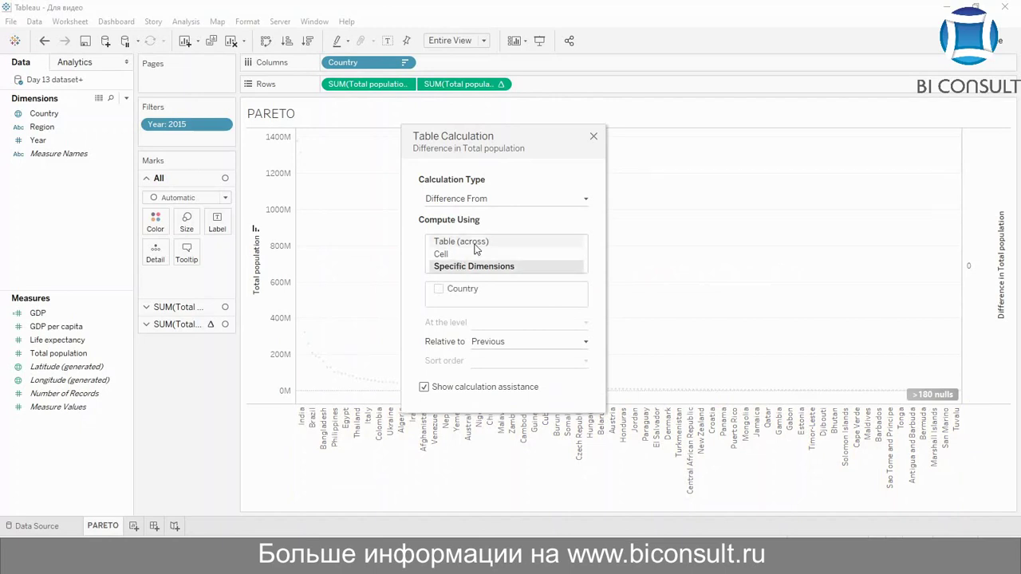
pyautogui.click(476, 247)
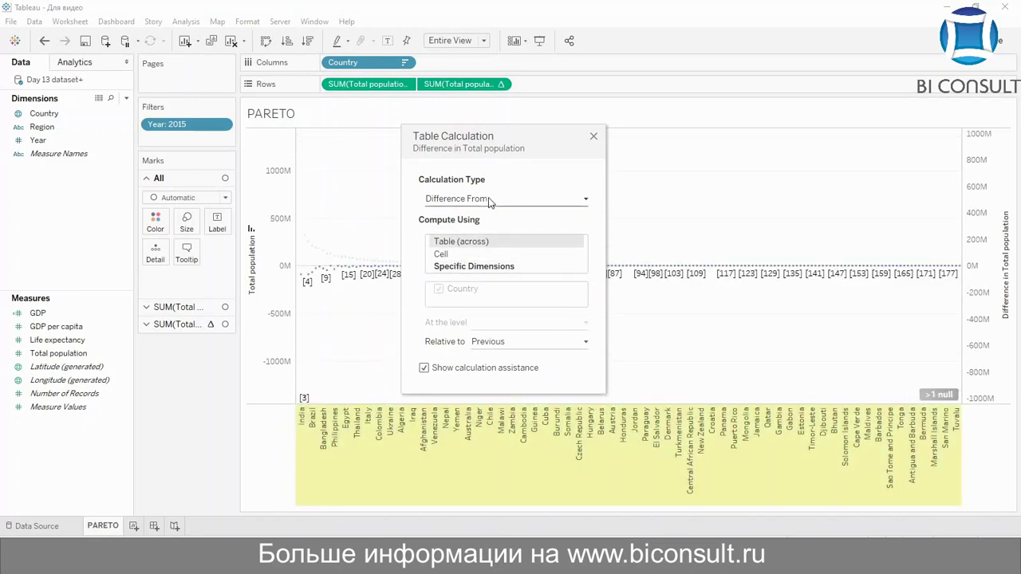
pyautogui.click(480, 201)
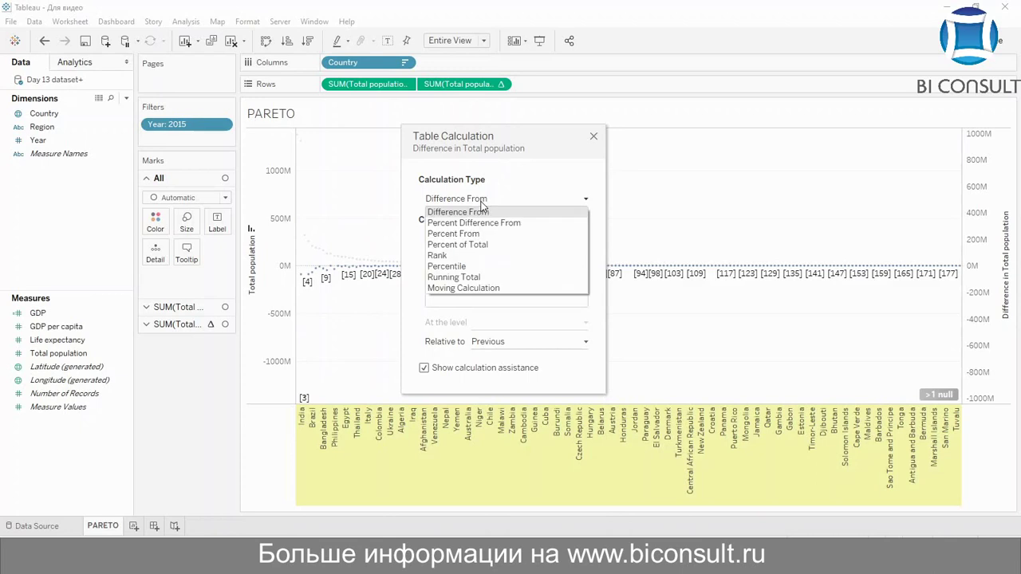
pyautogui.click(499, 278)
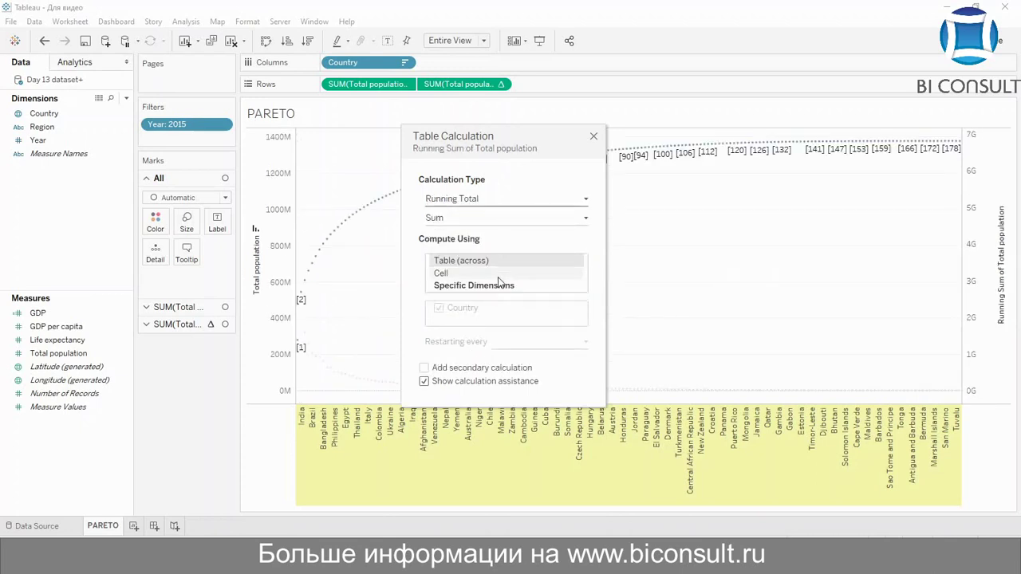
# Add a secondary calculation of type Percent of Total to the running total and close the table calculation settings.
pyautogui.moveTo(308, 281)
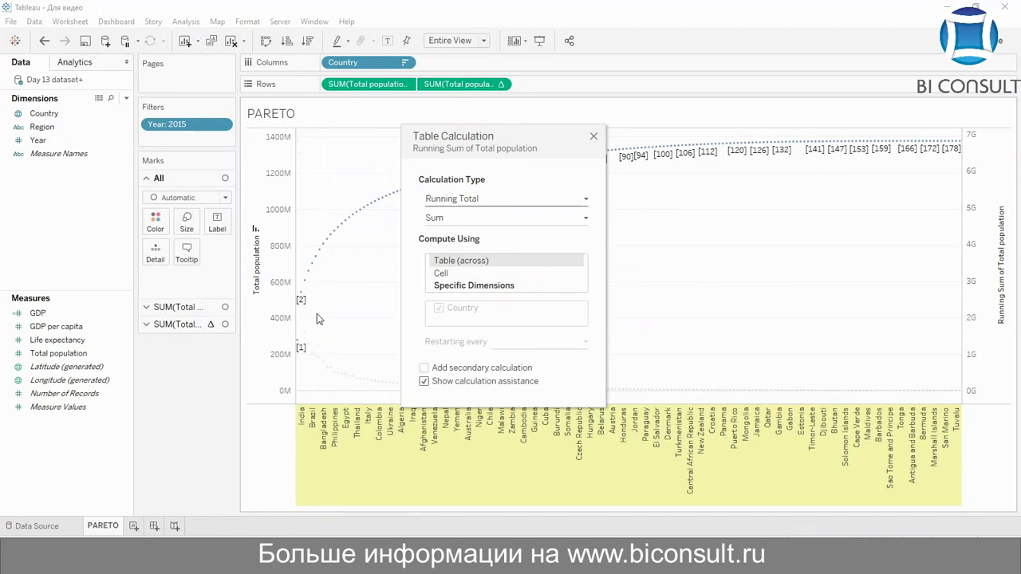
pyautogui.moveTo(930, 146)
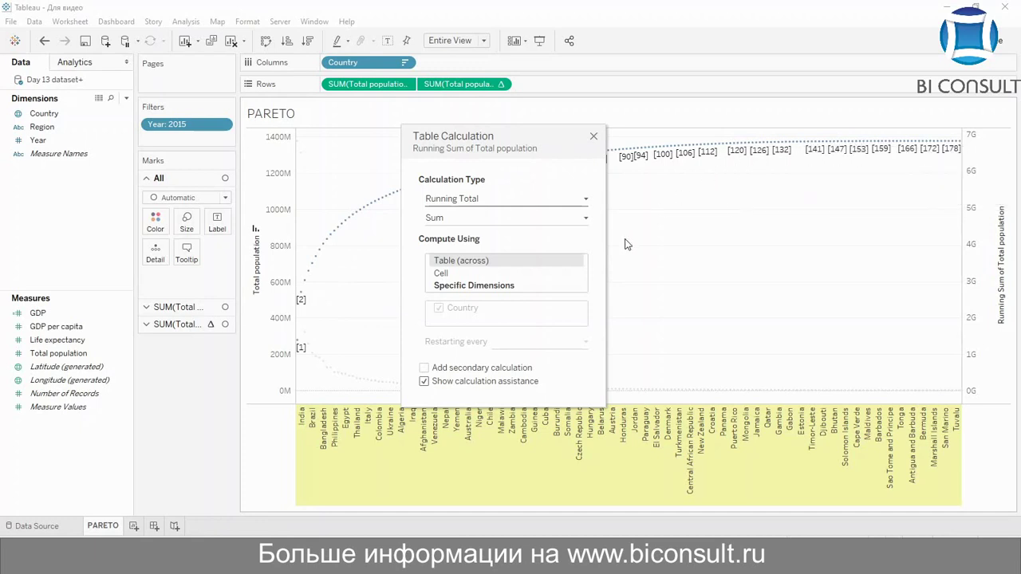
pyautogui.click(452, 372)
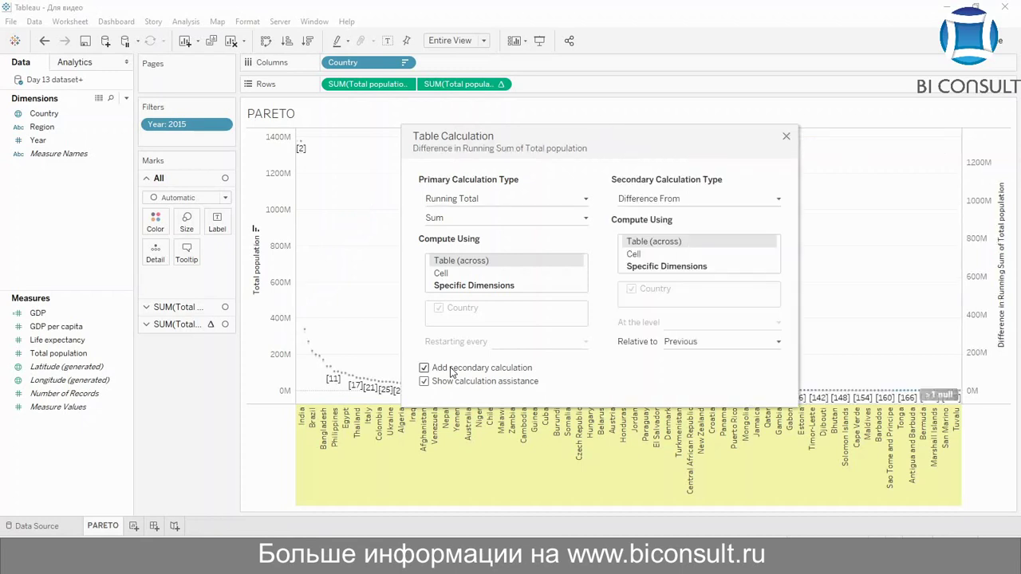
pyautogui.click(703, 200)
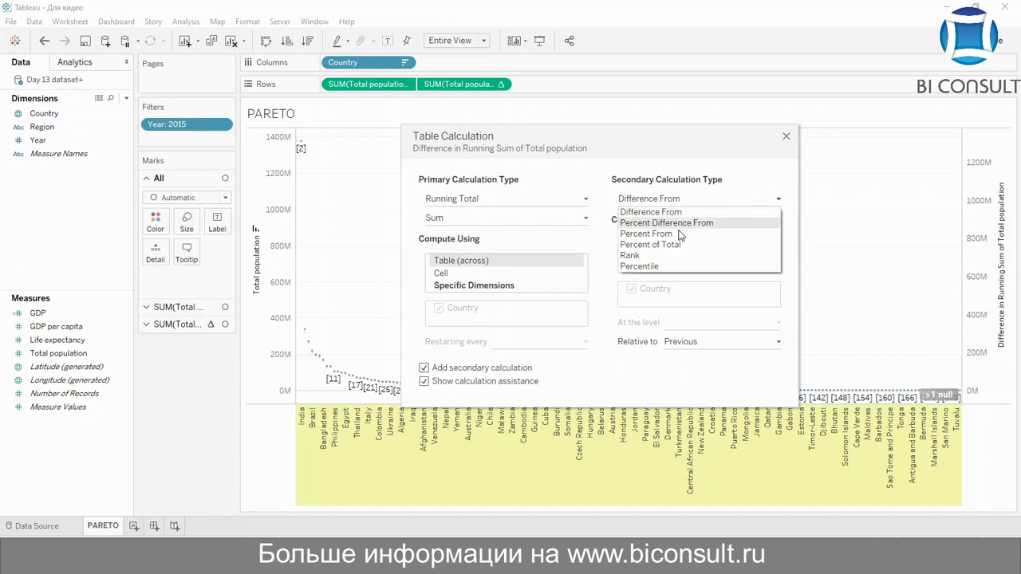
pyautogui.click(653, 244)
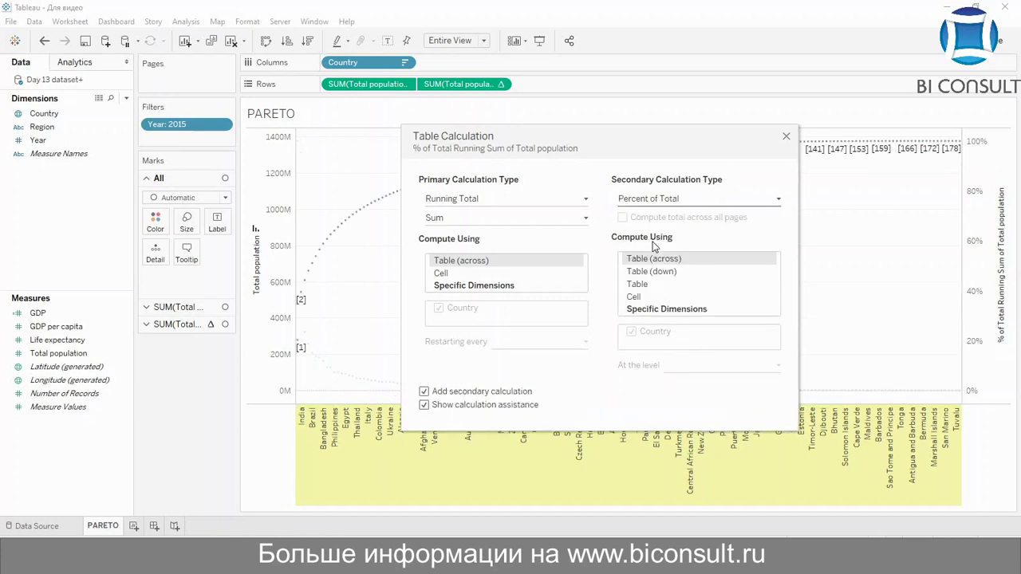
pyautogui.moveTo(862, 148)
pyautogui.click(785, 136)
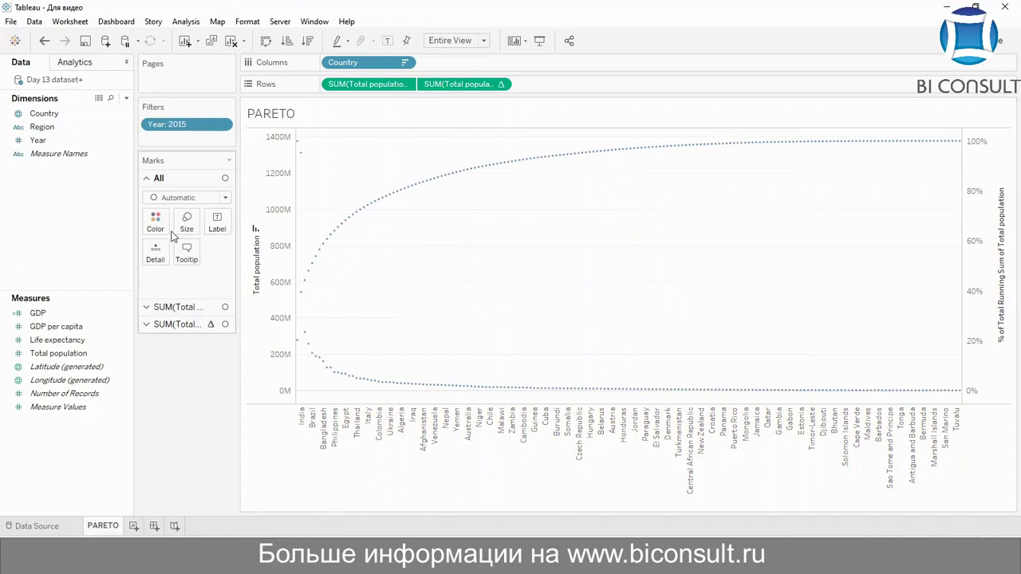
# Set the mark type of the first SUM(Total population) measure to Bar.
pyautogui.click(162, 308)
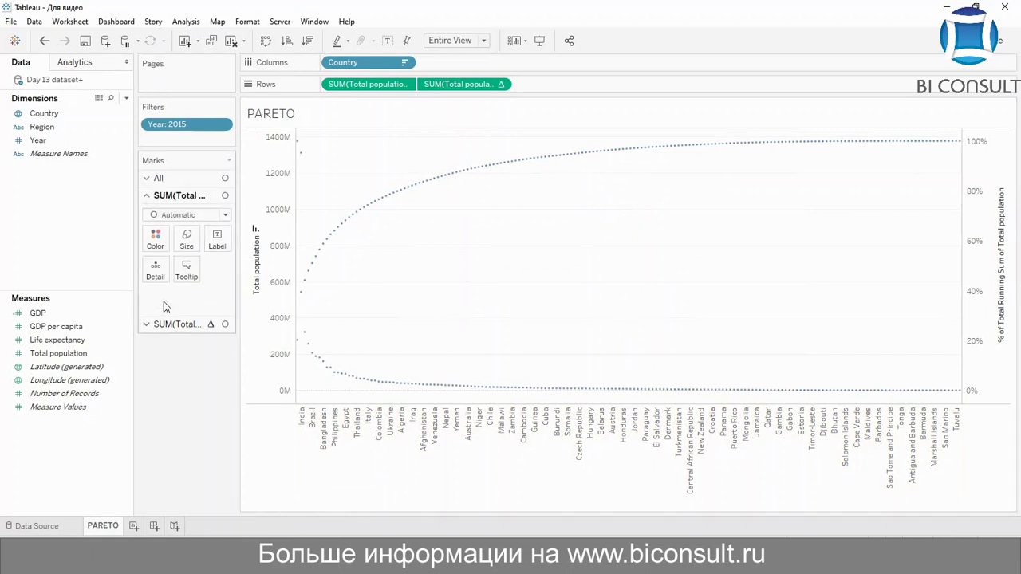
pyautogui.click(171, 215)
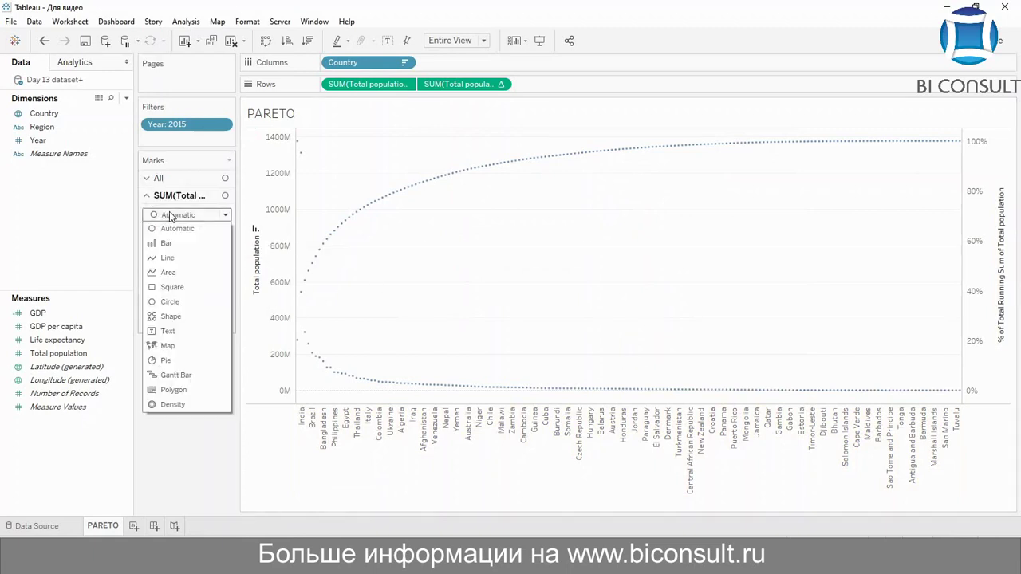
pyautogui.click(167, 230)
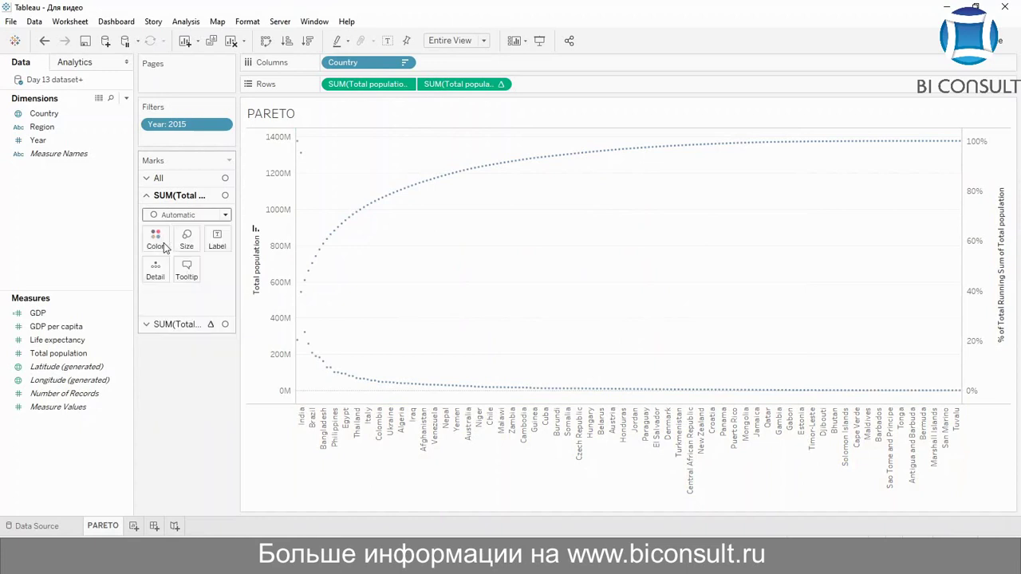
# Set the mark type of the cumulative percent-of-total measure to Line and color it orange.
pyautogui.click(166, 323)
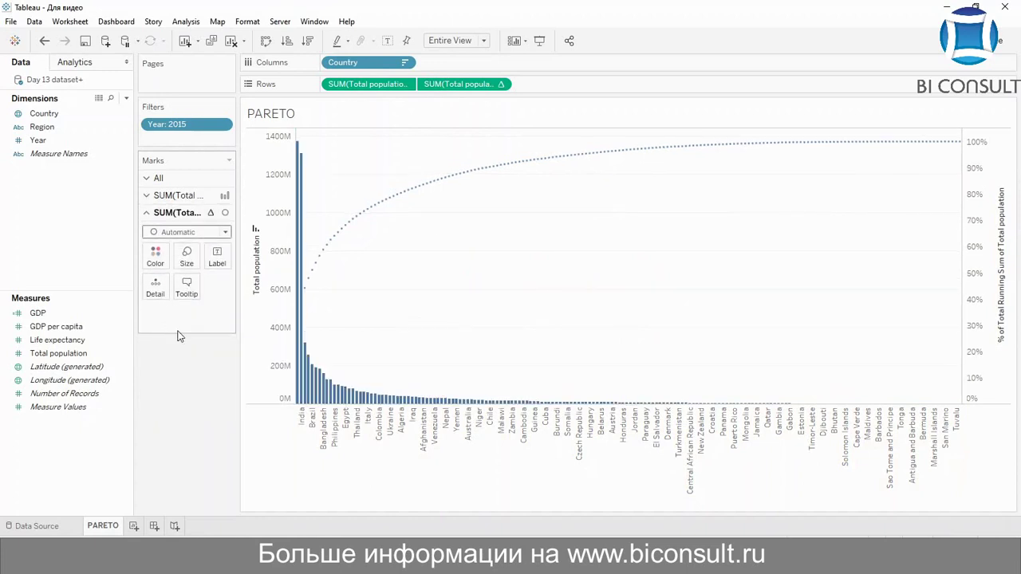
pyautogui.click(200, 234)
pyautogui.click(169, 274)
pyautogui.click(157, 255)
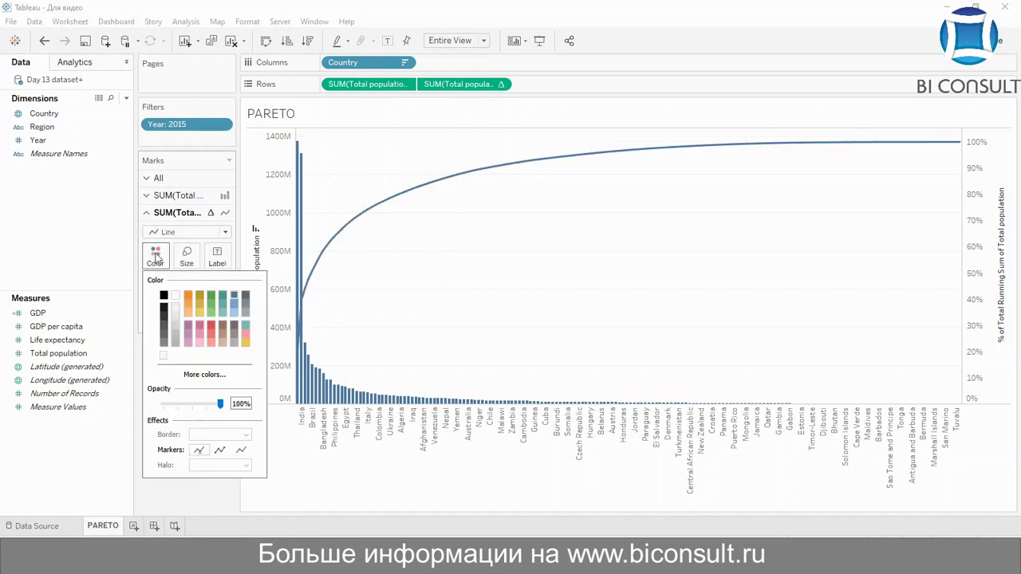
pyautogui.click(188, 296)
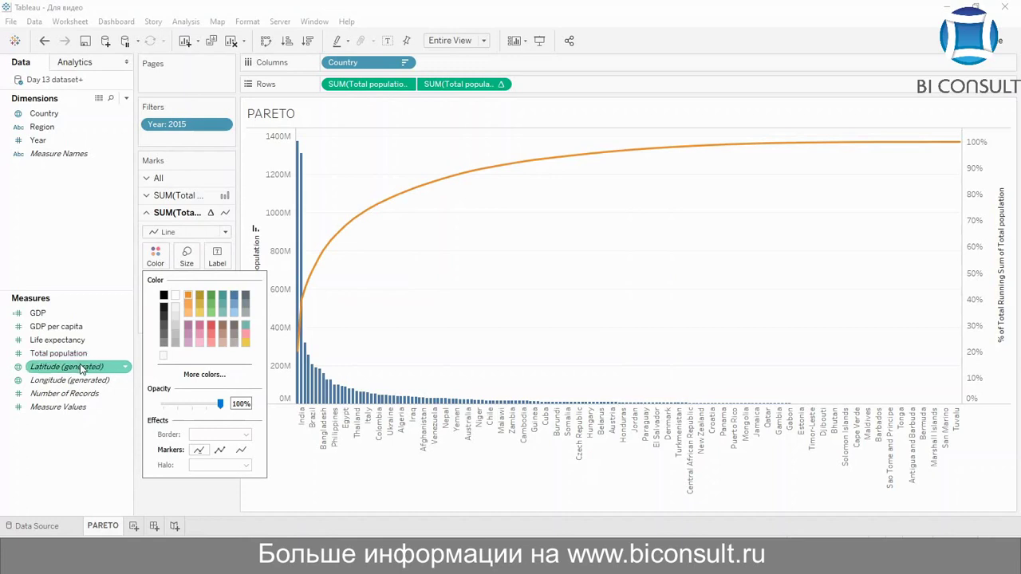
pyautogui.click(63, 455)
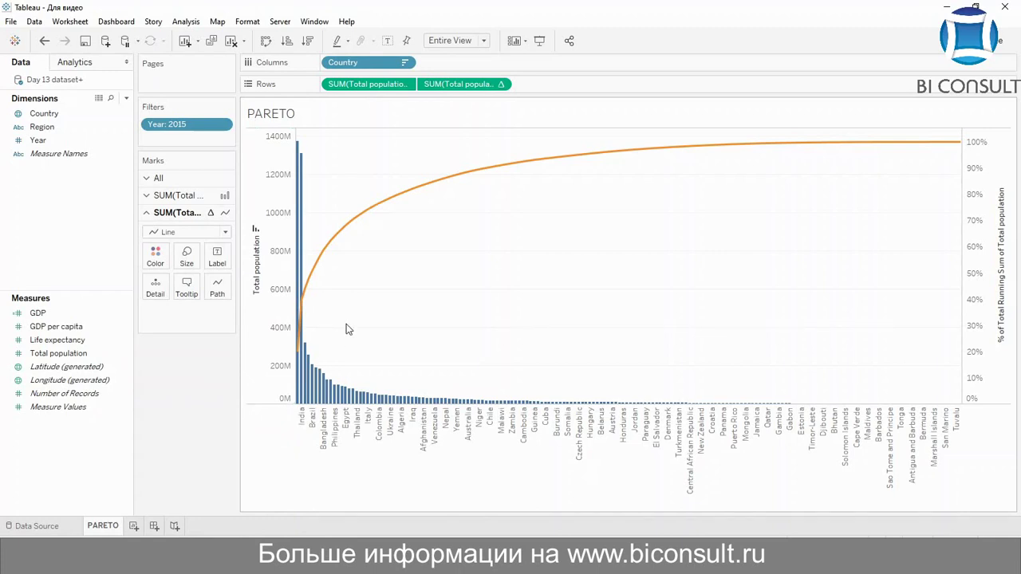
pyautogui.moveTo(339, 240)
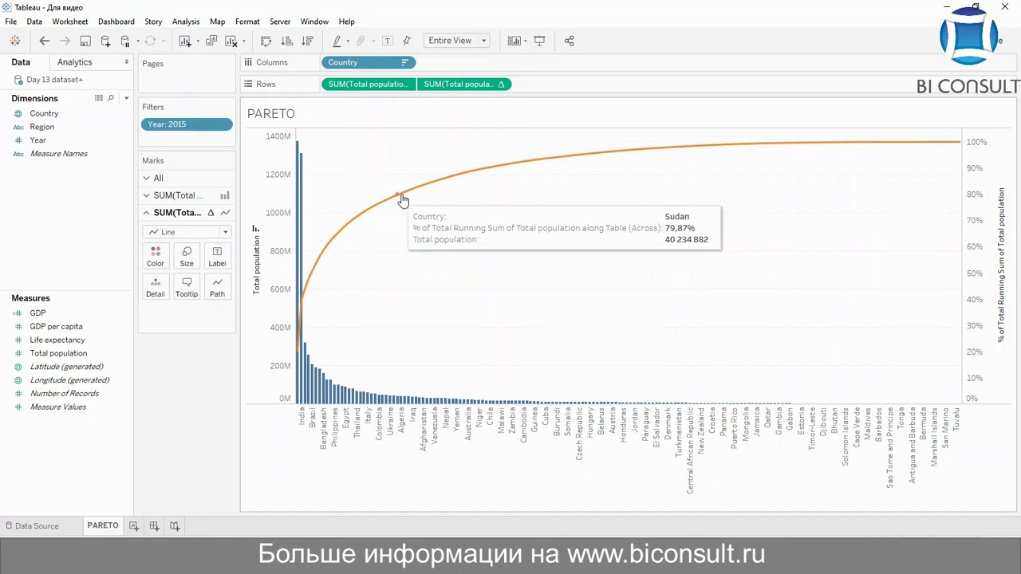
pyautogui.moveTo(451, 188)
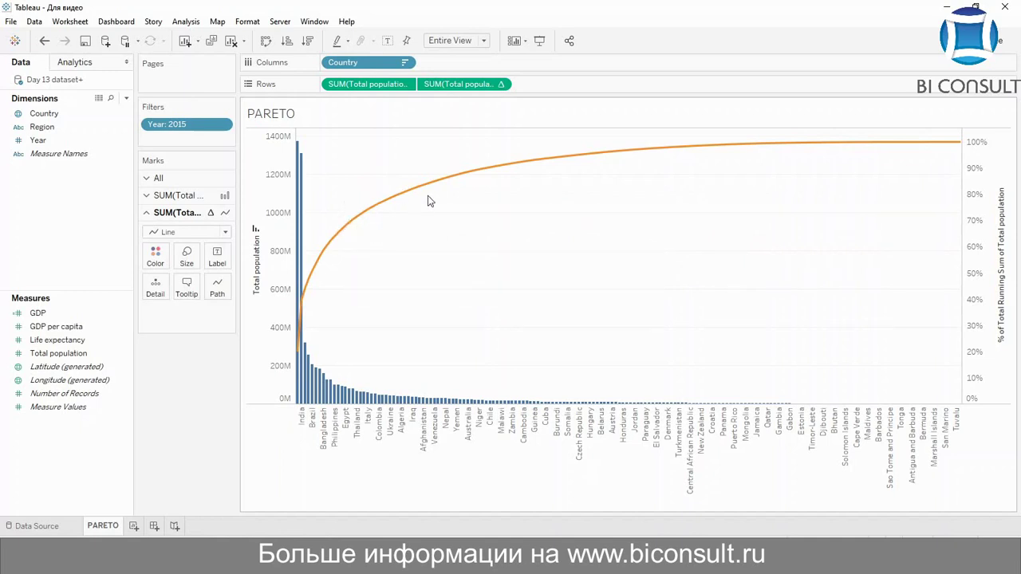
pyautogui.moveTo(391, 202)
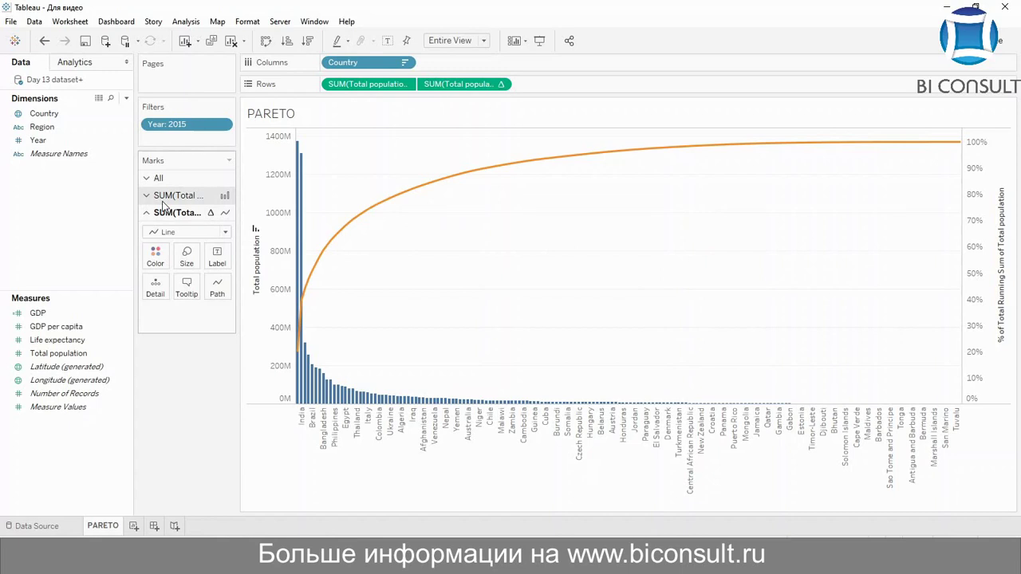
# Start a new parameter with data type Float and allowable values limited to a range.
pyautogui.rightClick(109, 224)
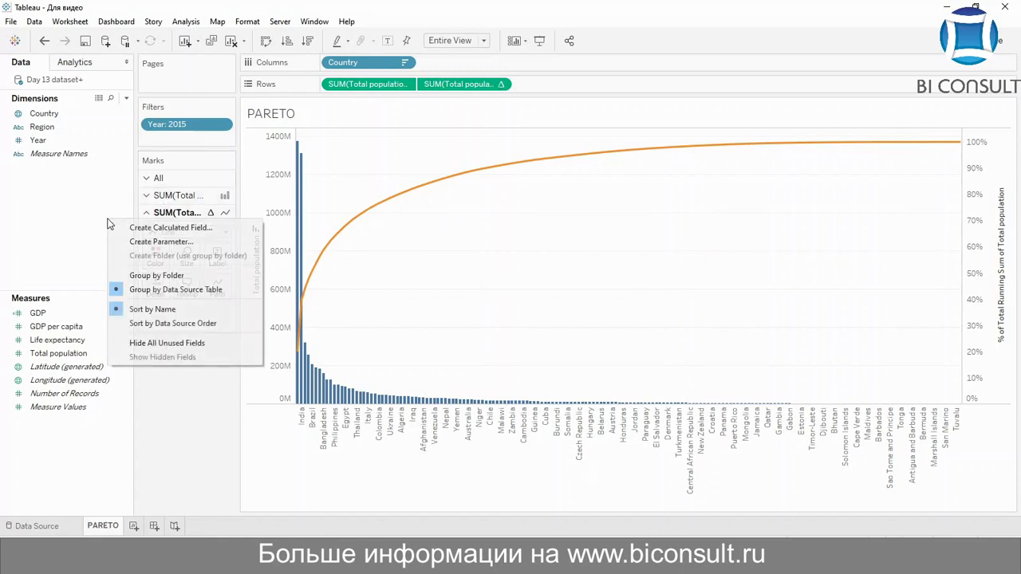
pyautogui.click(149, 243)
pyautogui.click(441, 252)
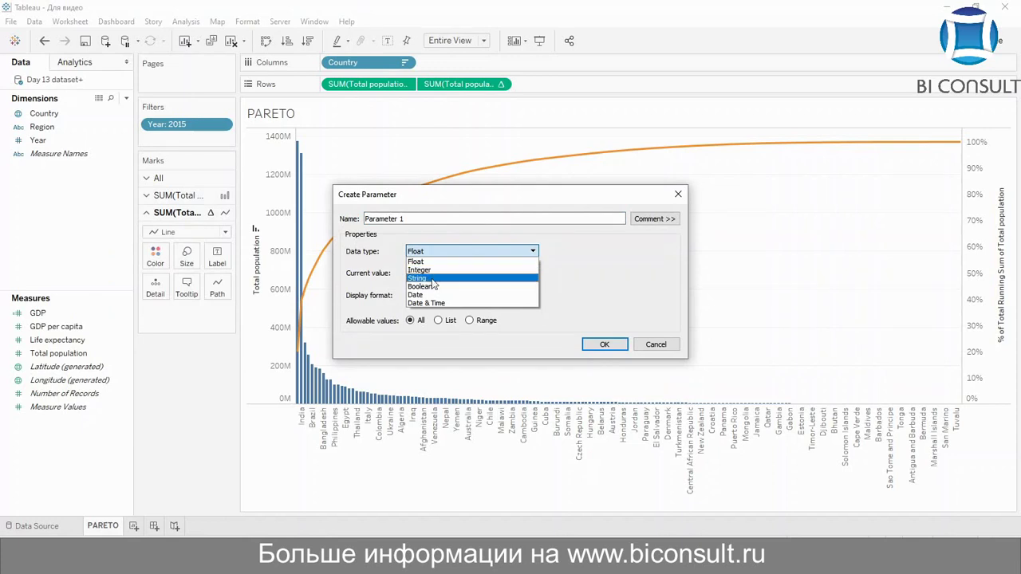
pyautogui.click(419, 261)
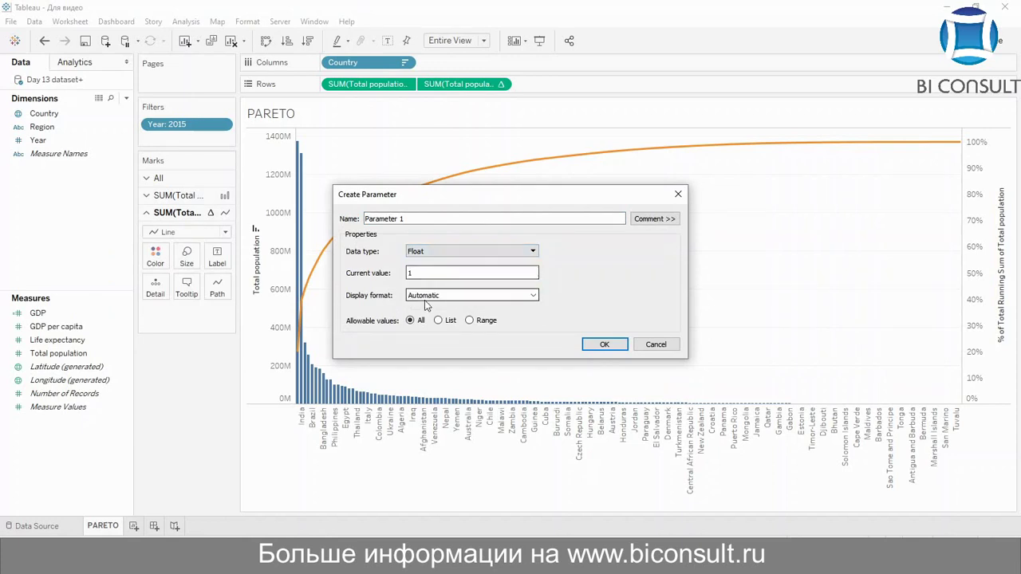
pyautogui.click(469, 320)
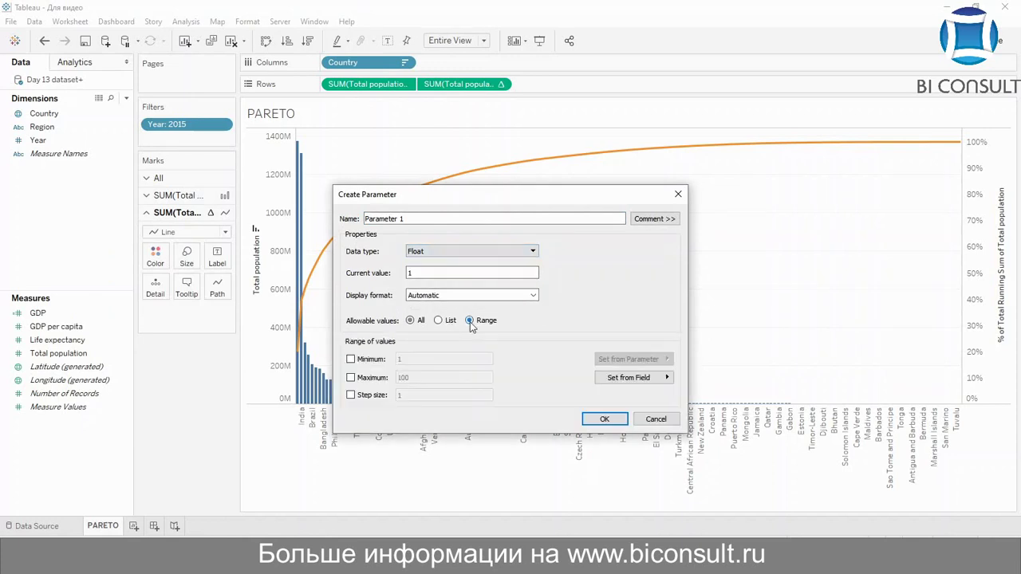
# Enable the parameter range's minimum and maximum limits and try to enter 0.01 as the minimum.
pyautogui.click(351, 359)
pyautogui.click(414, 359)
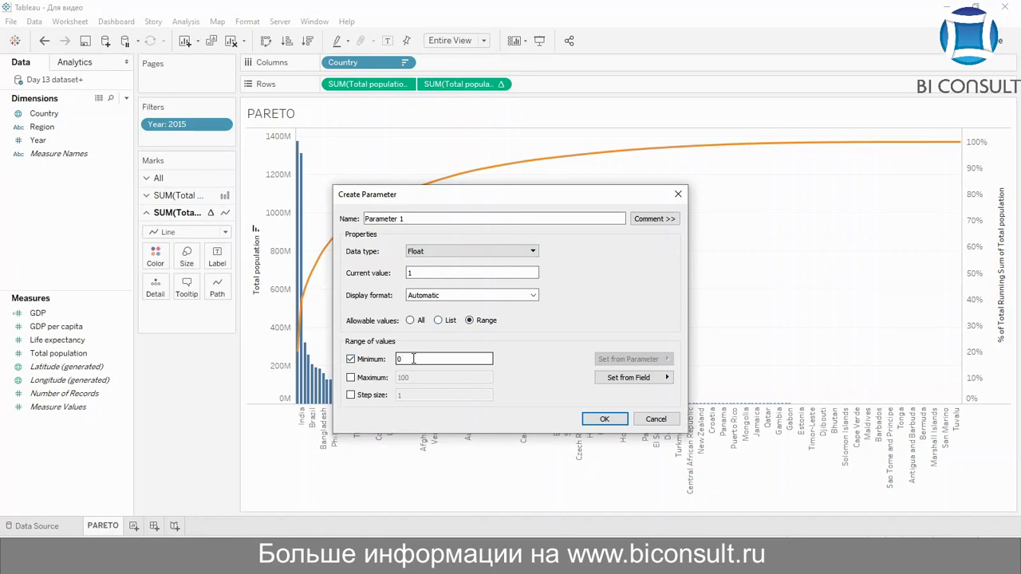
pyautogui.write('0.01')
pyautogui.click(351, 377)
pyautogui.click(429, 377)
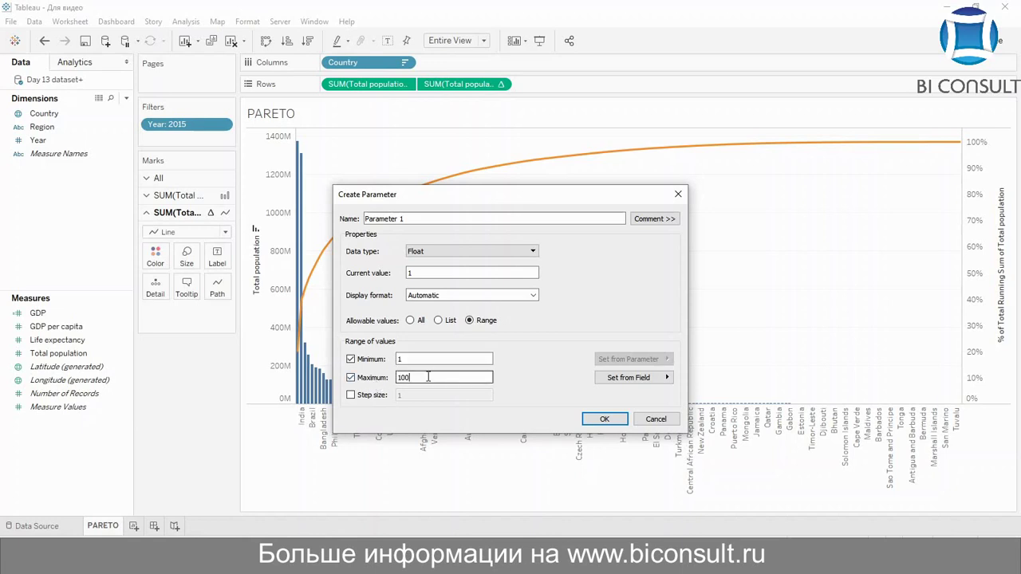
pyautogui.click(433, 359)
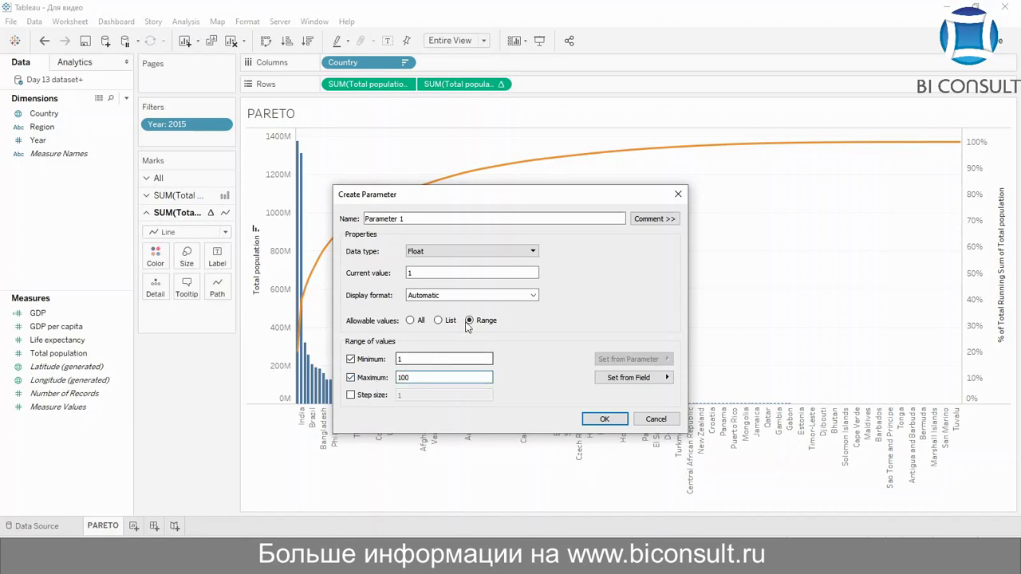
# Set the parameter's display format to Percentage with 0 decimal places.
pyautogui.click(485, 297)
pyautogui.click(435, 374)
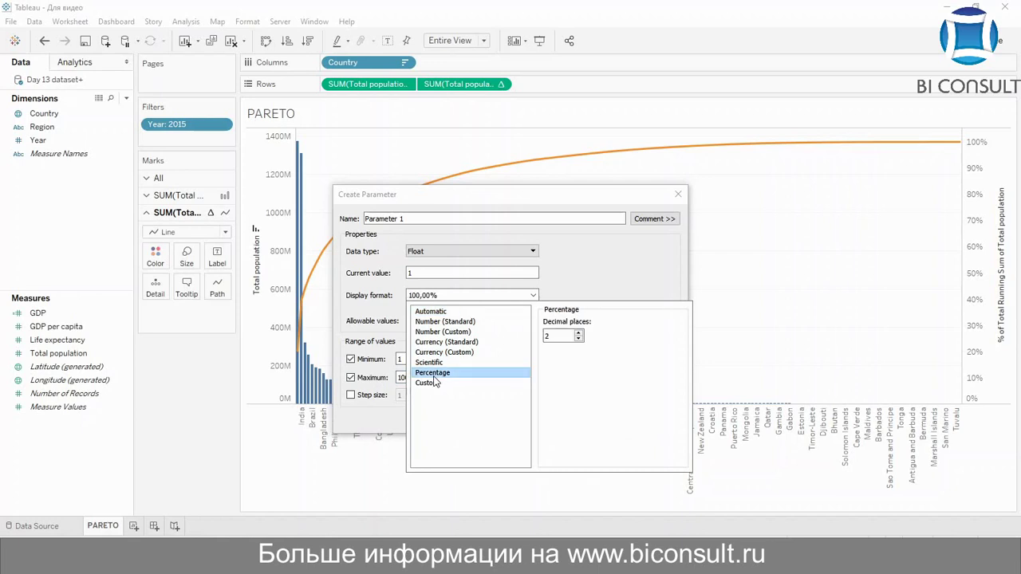
pyautogui.click(579, 339)
pyautogui.click(578, 339)
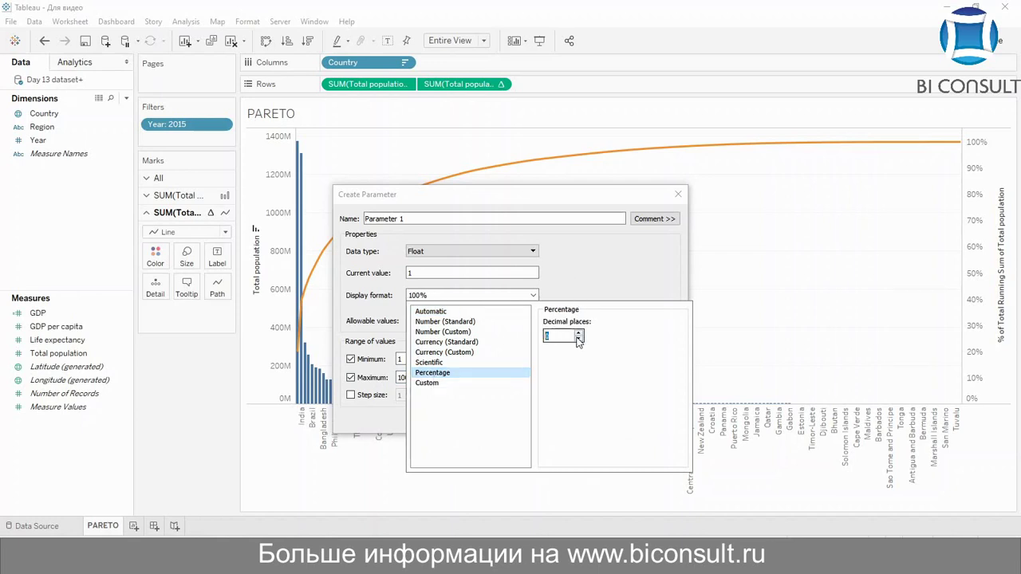
pyautogui.click(606, 277)
# Set the parameter range's minimum to 0,01 and its maximum to 1.
pyautogui.click(410, 359)
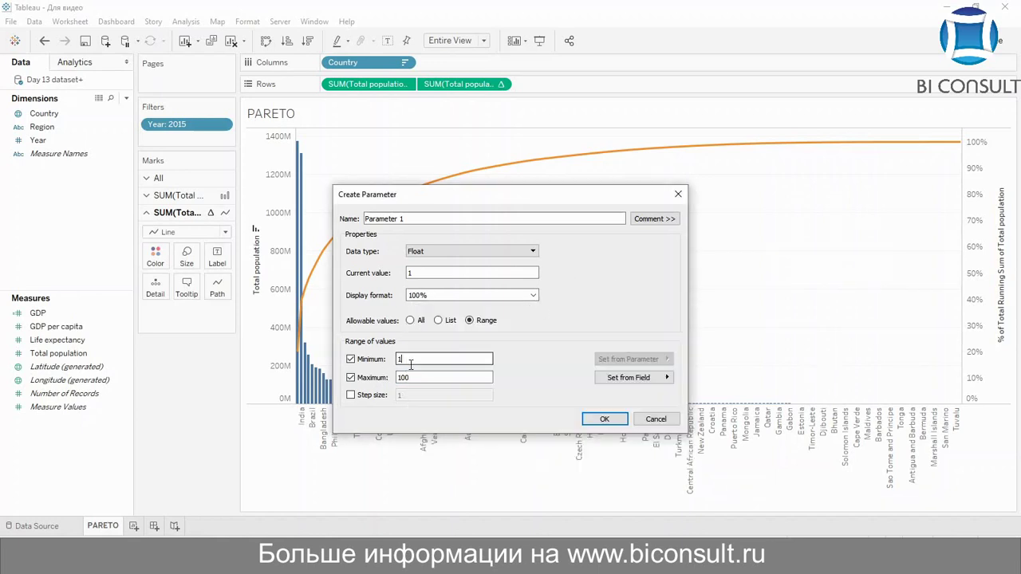
pyautogui.press('BackSpace')
pyautogui.write('070')
pyautogui.press('BackSpace')
pyautogui.press('BackSpace')
pyautogui.write(',01')
pyautogui.click(413, 378)
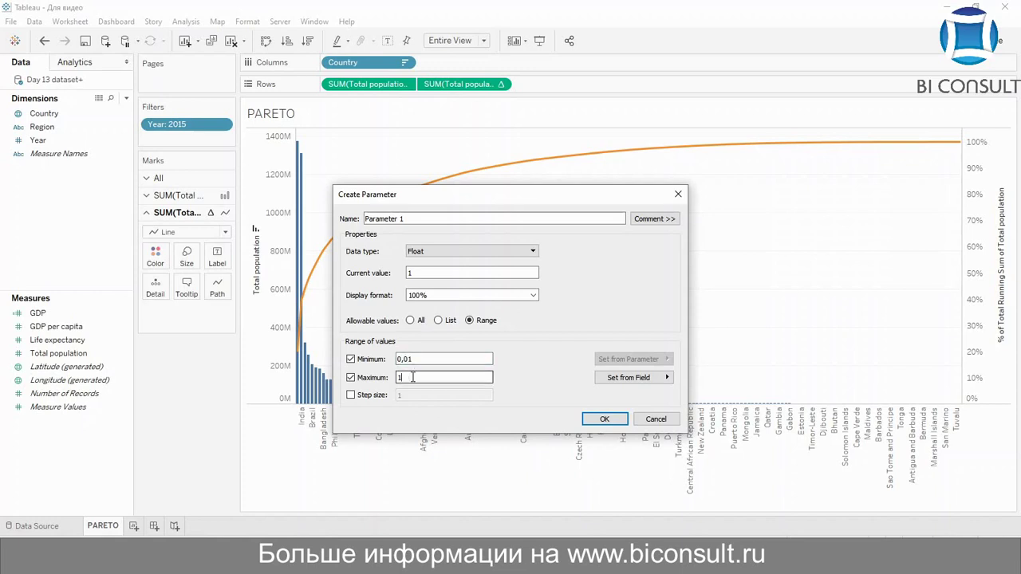
# Enable a step size of 0,01 for the parameter and create it.
pyautogui.click(351, 395)
pyautogui.click(413, 394)
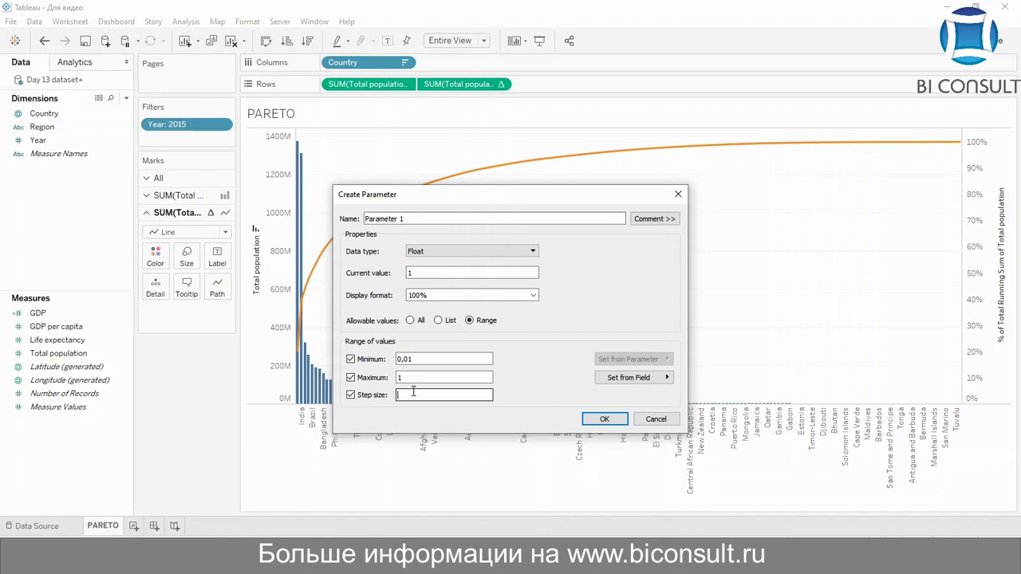
pyautogui.write('0,01')
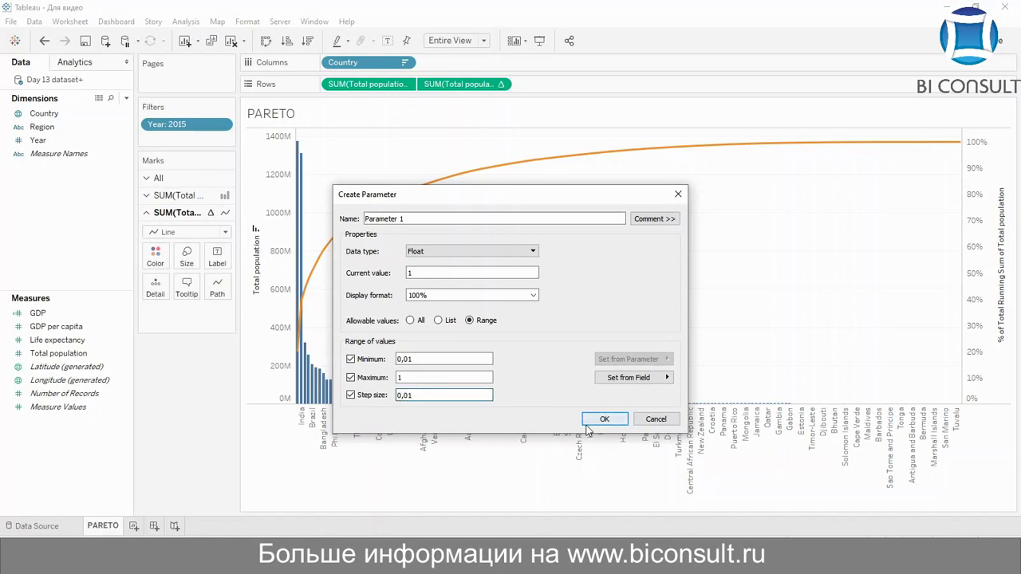
pyautogui.click(618, 421)
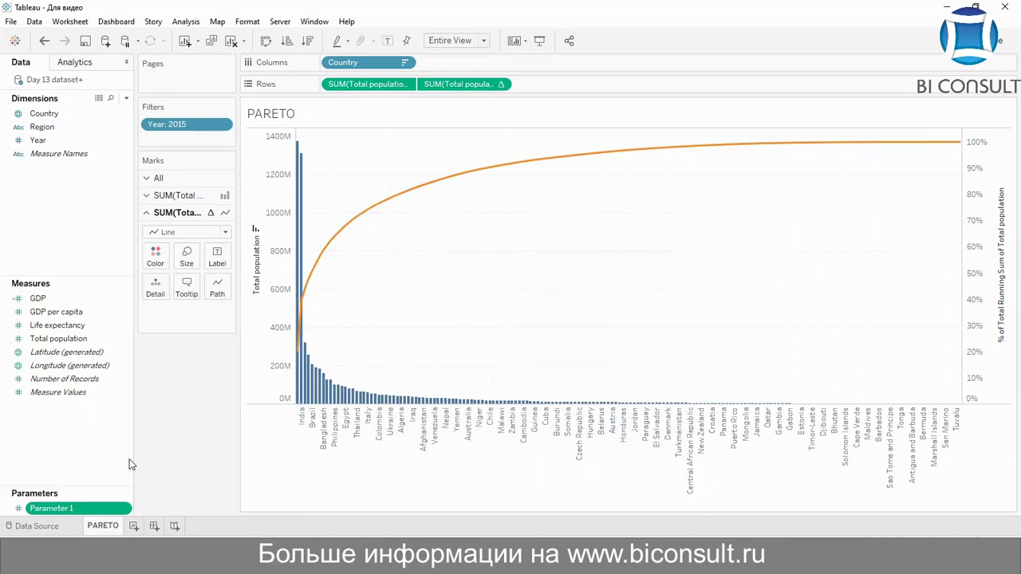
# Rename the new parameter to "% of Population".
pyautogui.rightClick(75, 508)
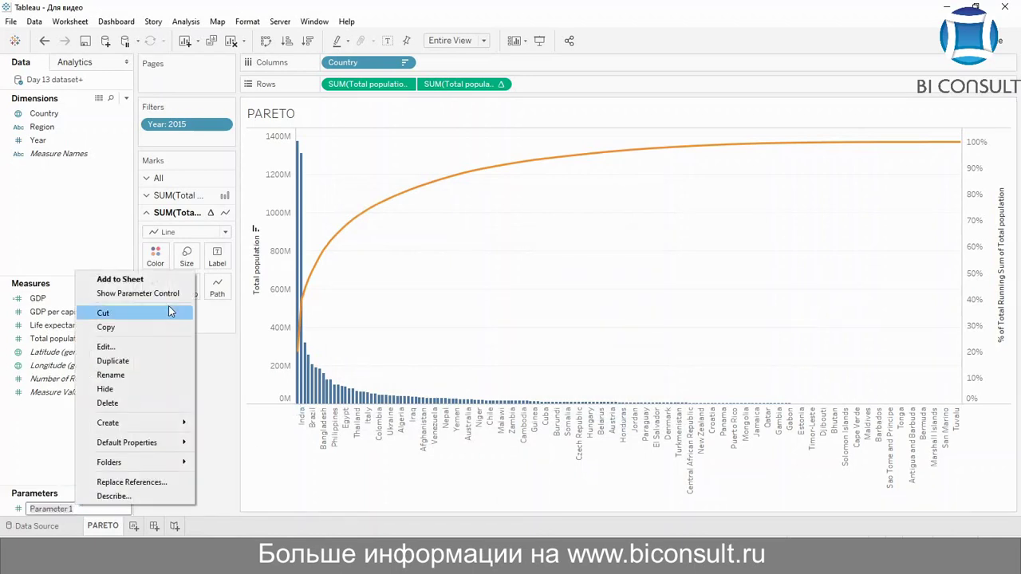
pyautogui.click(24, 368)
pyautogui.click(51, 511)
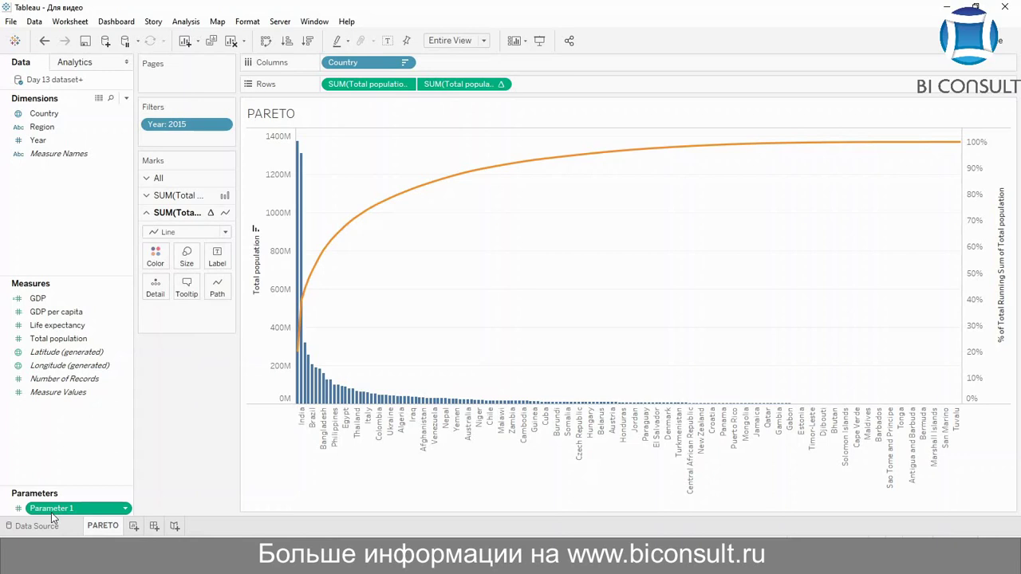
pyautogui.rightClick(53, 514)
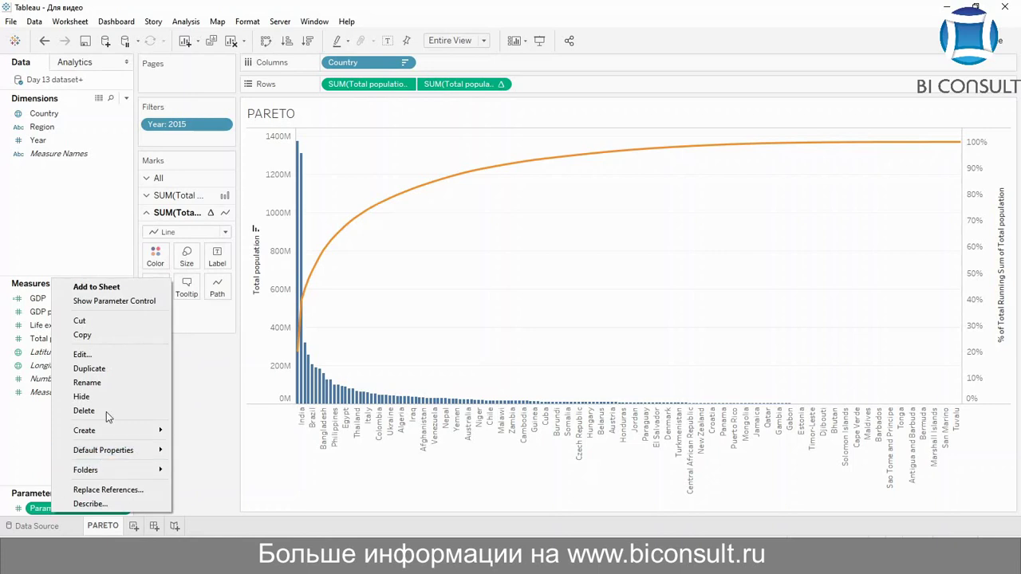
pyautogui.click(113, 379)
pyautogui.write('% of')
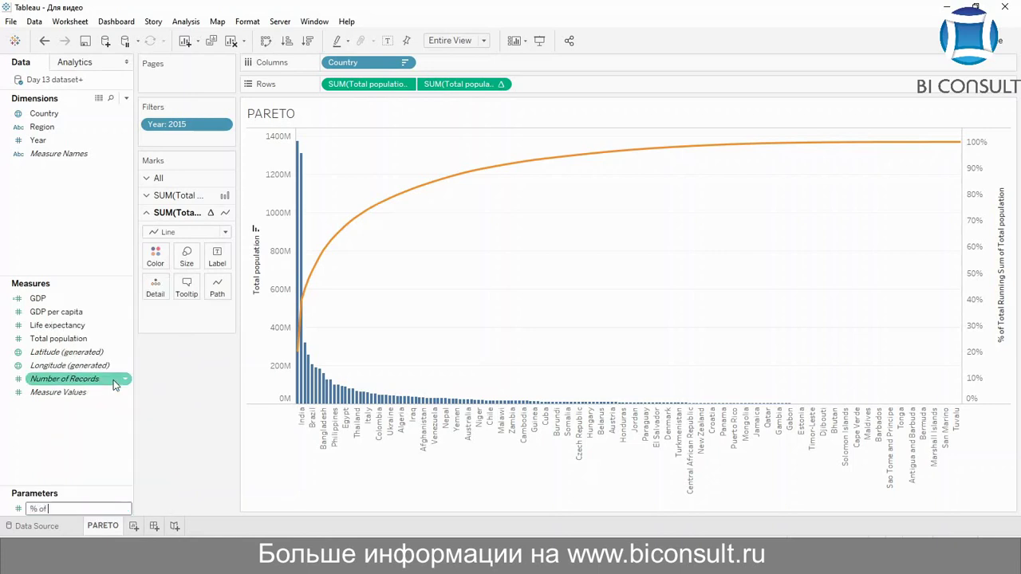
pyautogui.write(' Population')
pyautogui.click(50, 460)
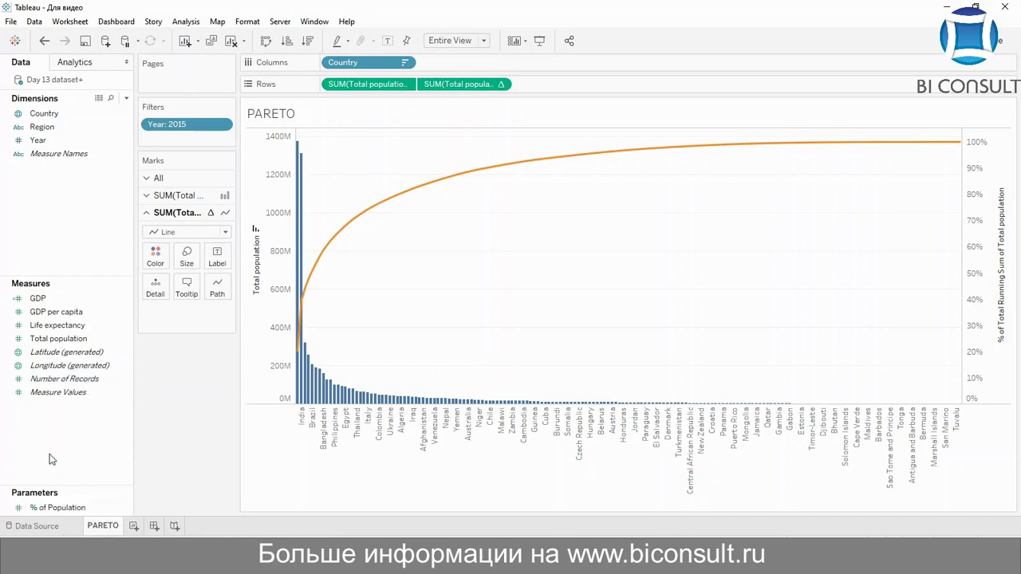
# Show the control for the % of Population parameter on the sheet and try out its slider.
pyautogui.click(59, 504)
pyautogui.rightClick(59, 504)
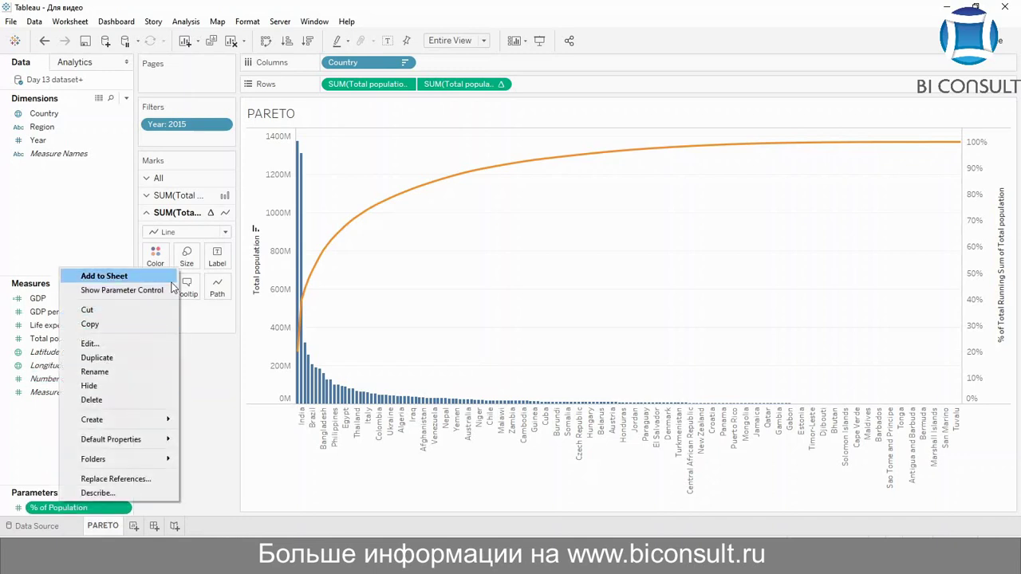
pyautogui.click(168, 290)
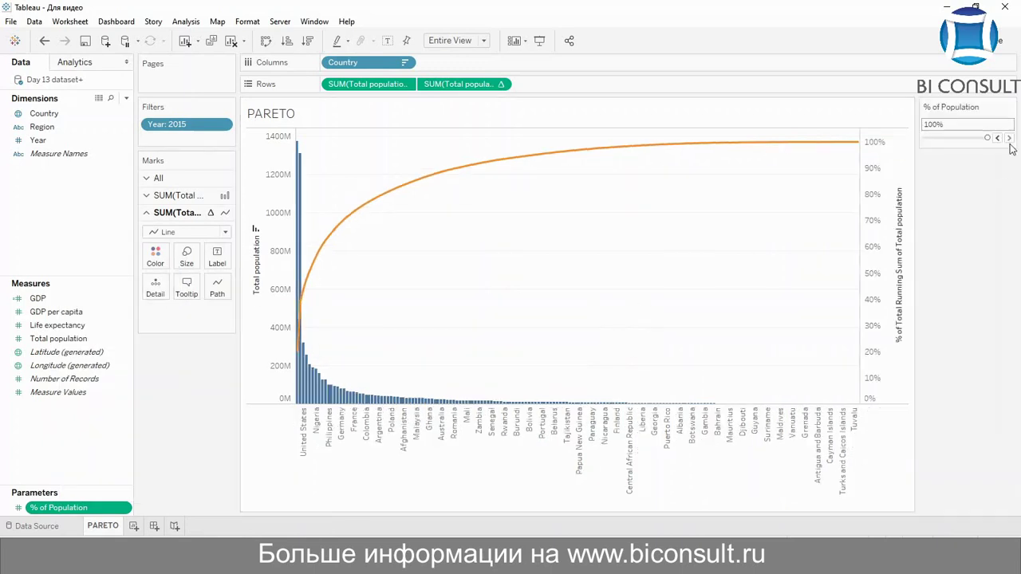
pyautogui.moveTo(987, 138)
pyautogui.mouseDown()
pyautogui.moveTo(943, 144)
pyautogui.moveTo(991, 139)
pyautogui.mouseUp()
pyautogui.click(979, 139)
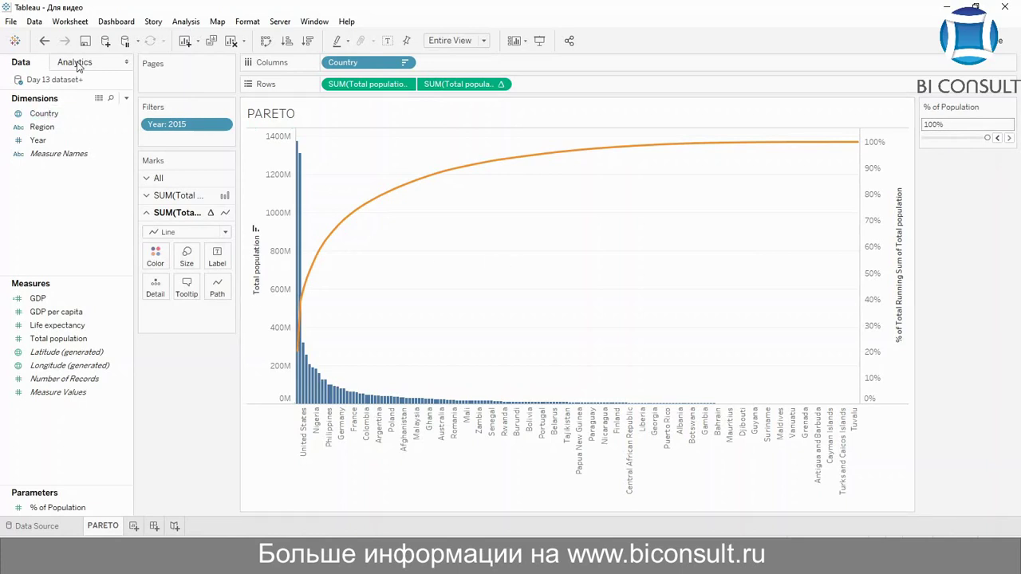
# Add a reference line for the whole table on the cumulative percent axis, using the % of Population parameter as value and Value as label.
pyautogui.click(83, 64)
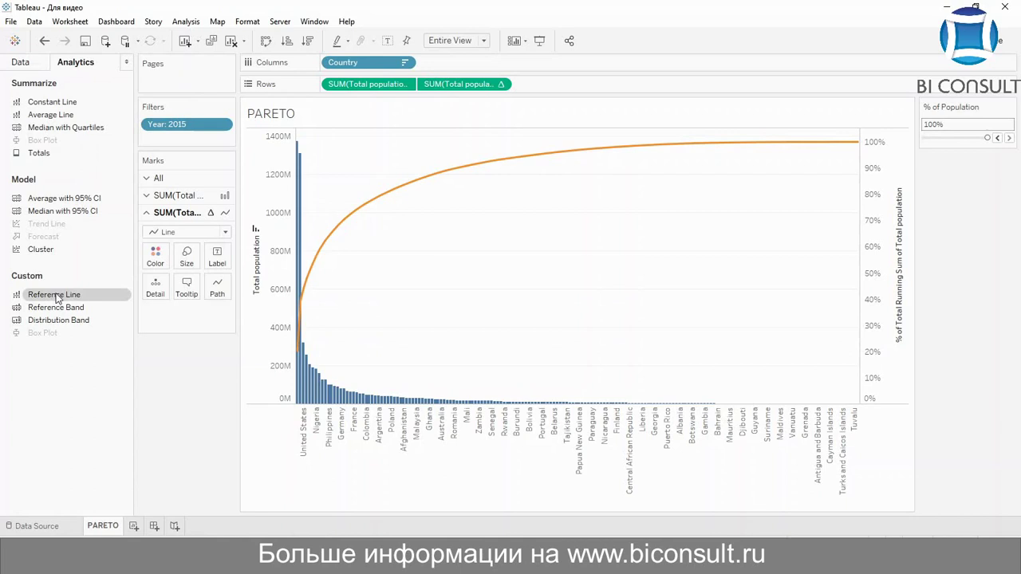
pyautogui.moveTo(56, 298); pyautogui.dragTo(350, 209)
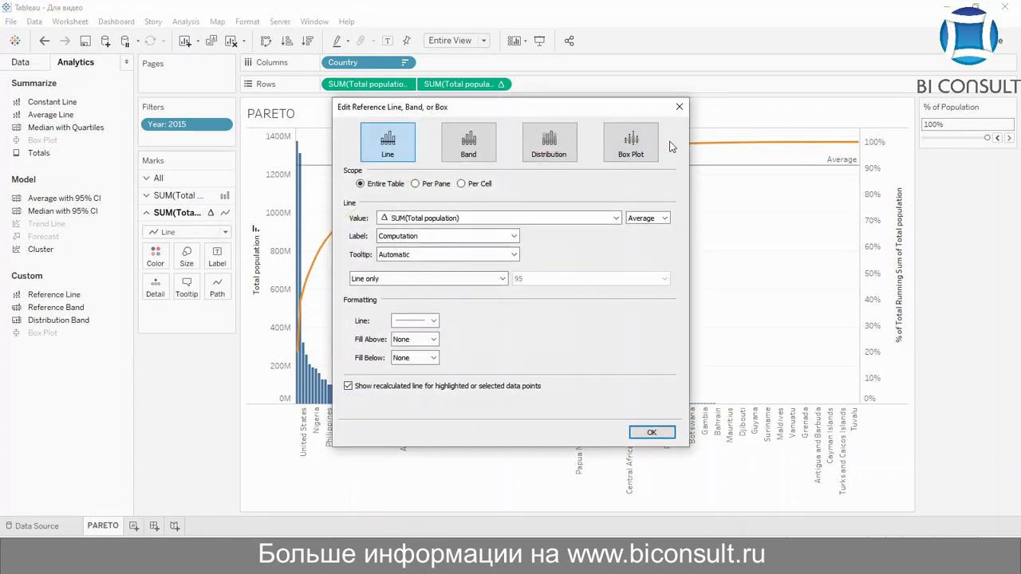
pyautogui.click(615, 219)
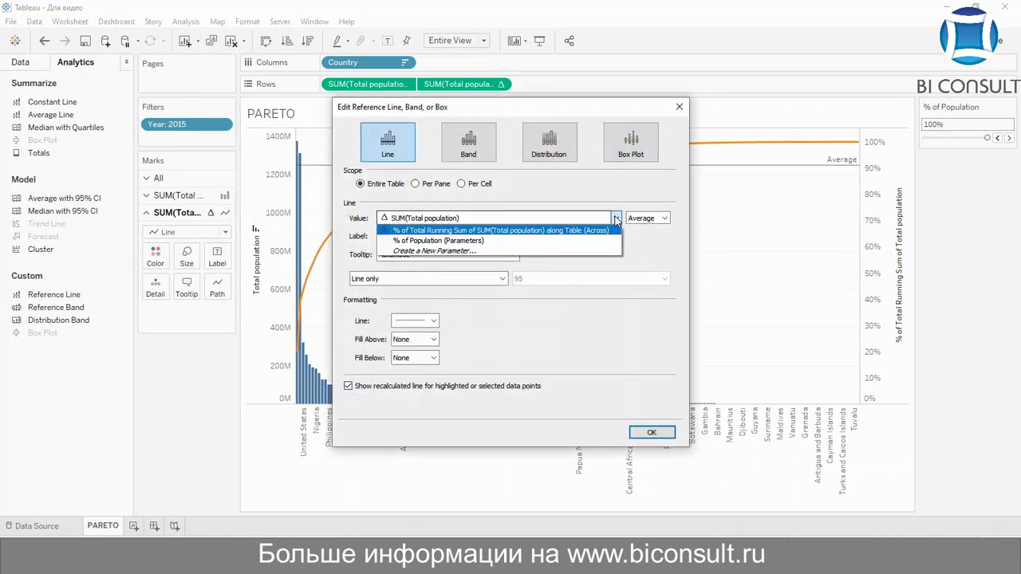
pyautogui.click(500, 241)
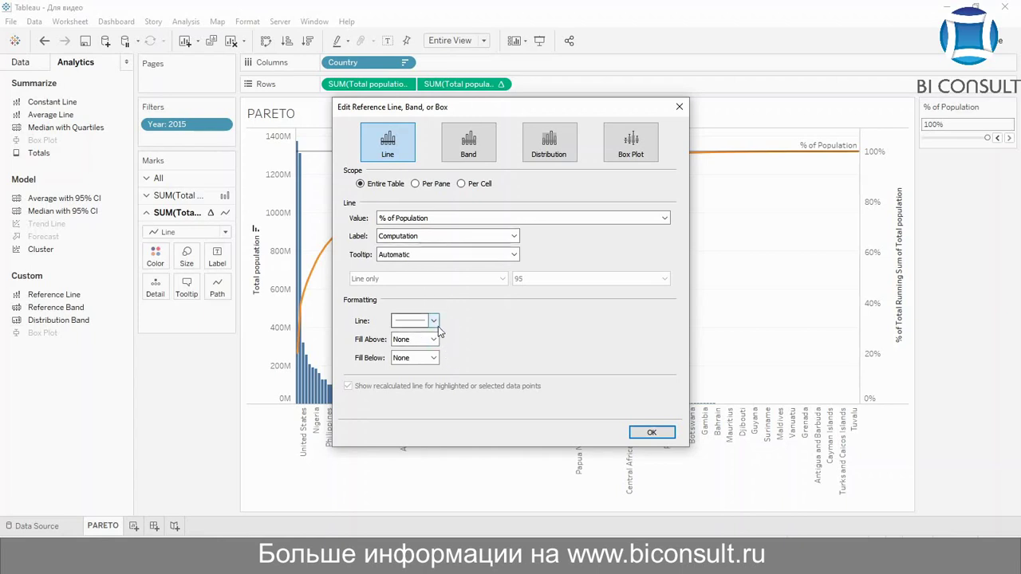
pyautogui.click(514, 237)
pyautogui.click(420, 256)
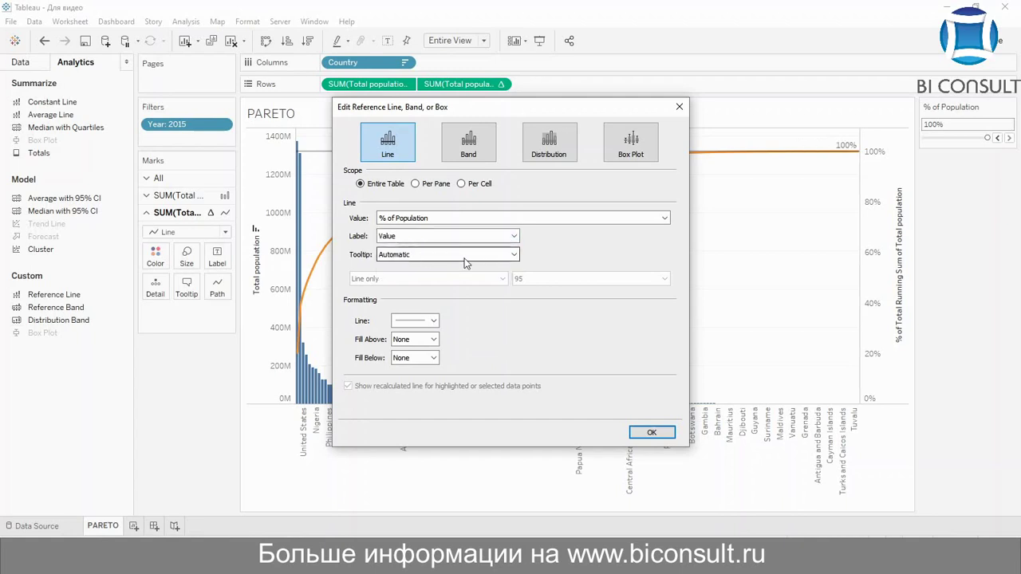
pyautogui.click(662, 433)
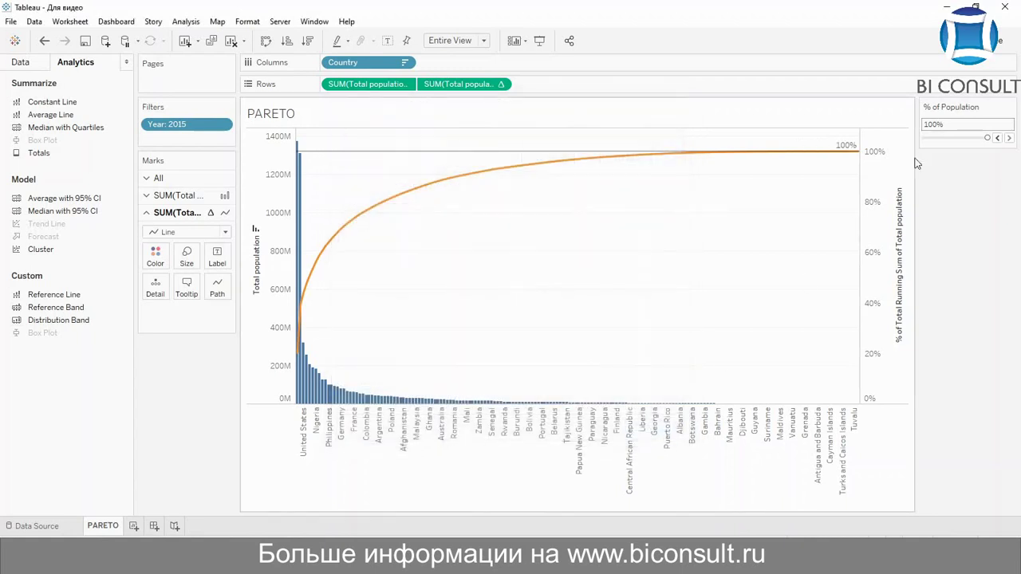
# Lower the % of Population parameter in single steps to 88% to test how the reference line follows it.
pyautogui.click(996, 138)
pyautogui.click(997, 138)
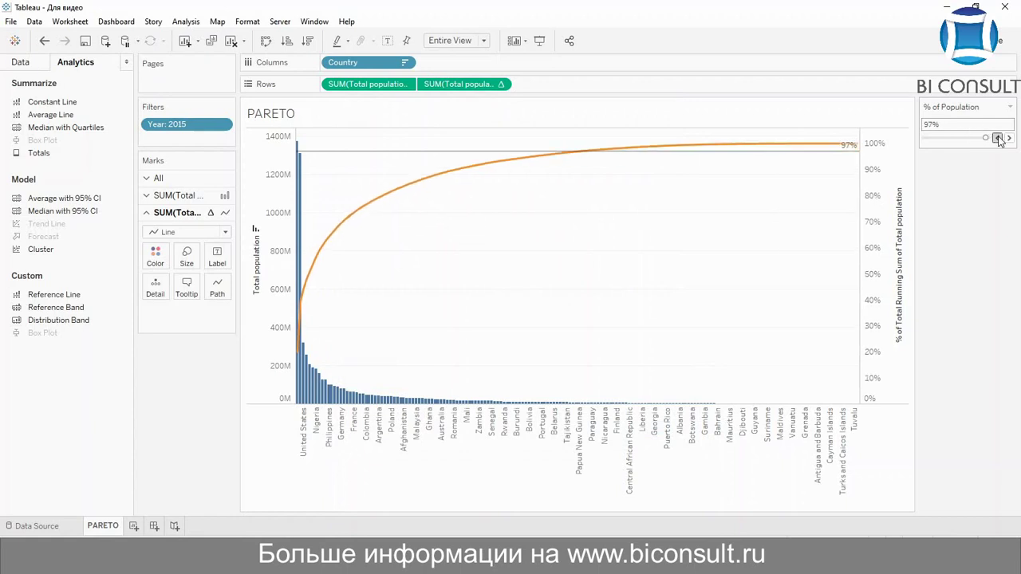
pyautogui.click(997, 138)
pyautogui.click(997, 138)
pyautogui.click(997, 138)
pyautogui.click(997, 138)
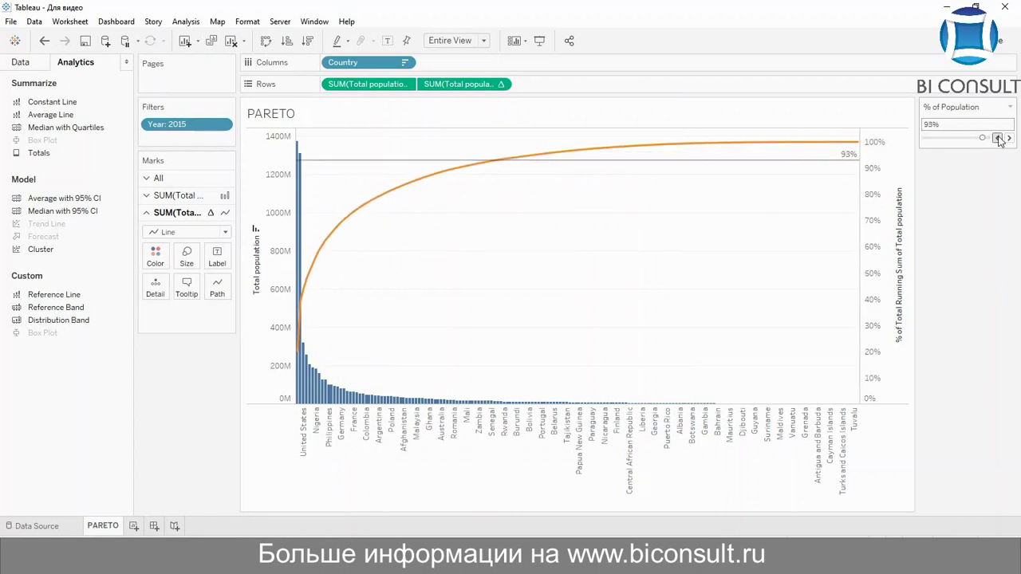
pyautogui.click(997, 138)
pyautogui.click(996, 138)
pyautogui.click(997, 138)
pyautogui.click(997, 138)
pyautogui.click(996, 138)
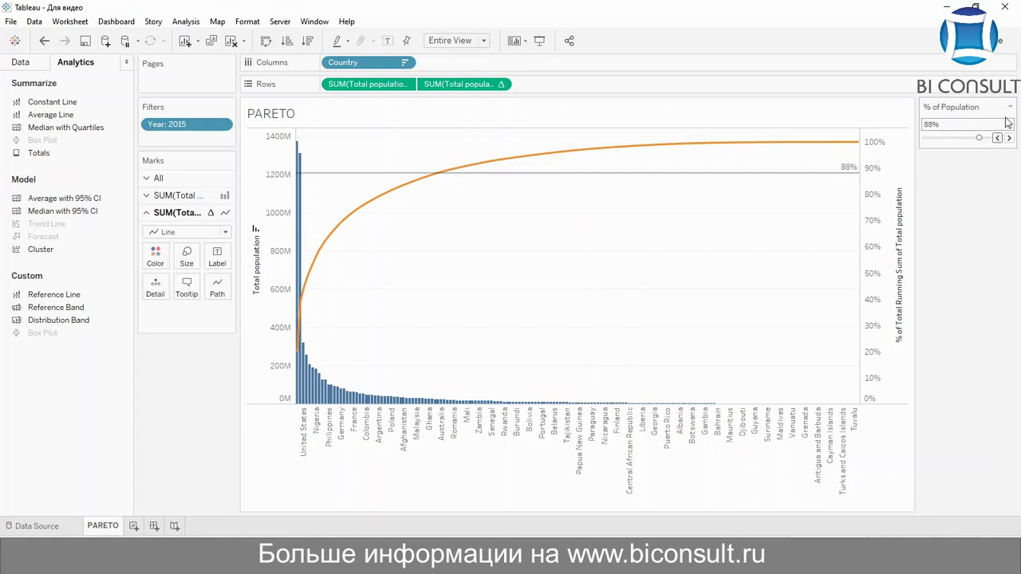
# Edit the % of Population parameter and set its current value to 0,8.
pyautogui.click(1010, 107)
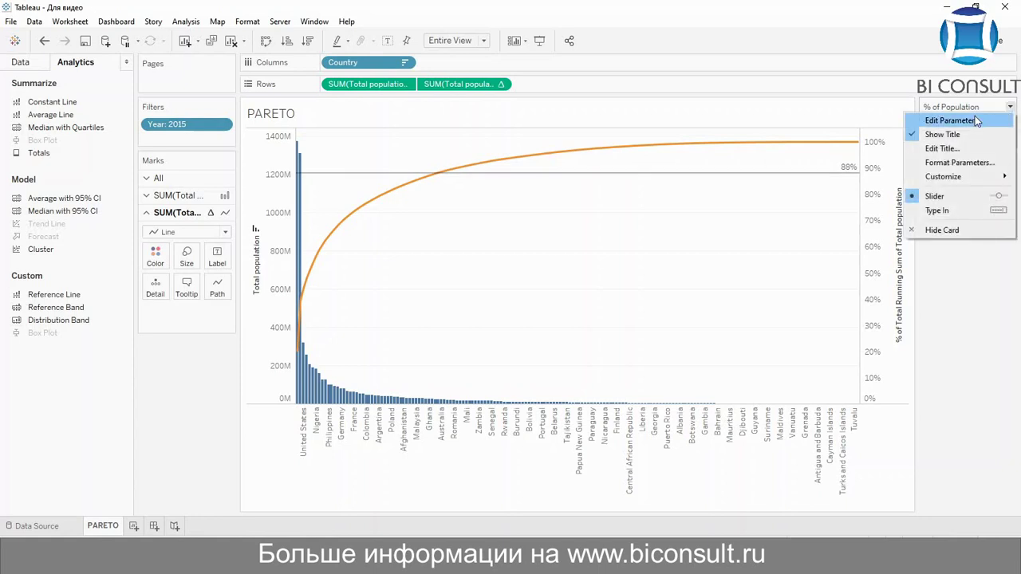
pyautogui.click(948, 123)
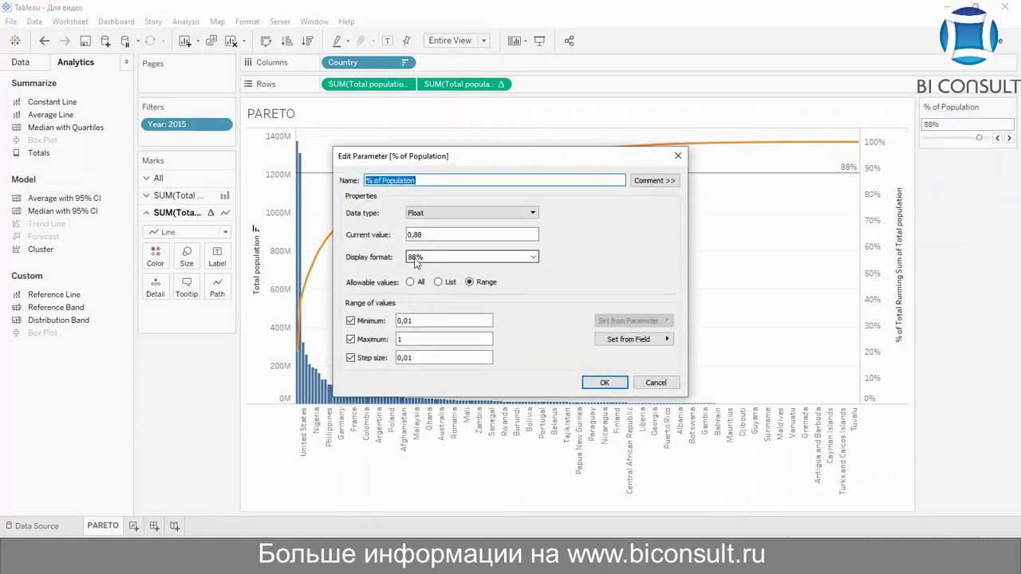
pyautogui.click(435, 233)
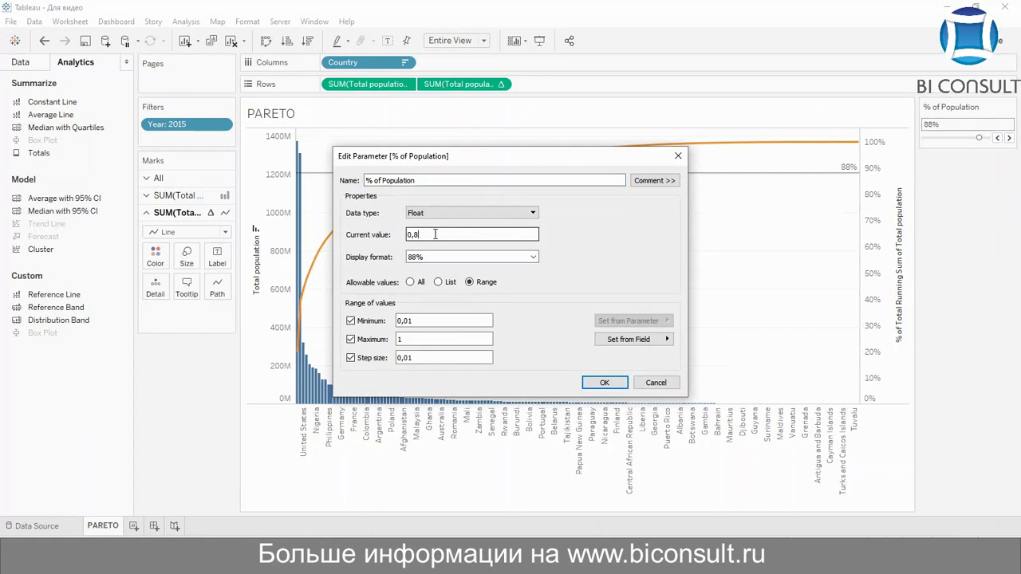
pyautogui.click(604, 381)
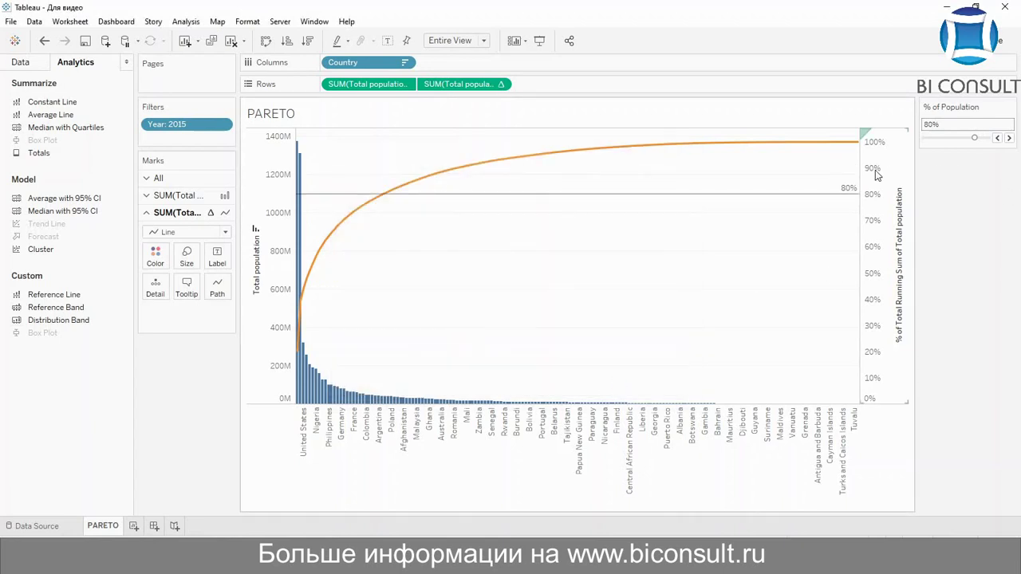
# Examine the country details along the cumulative curve, at its crossing with the 80% reference line, and on the population bars.
pyautogui.moveTo(839, 201)
pyautogui.moveTo(341, 232)
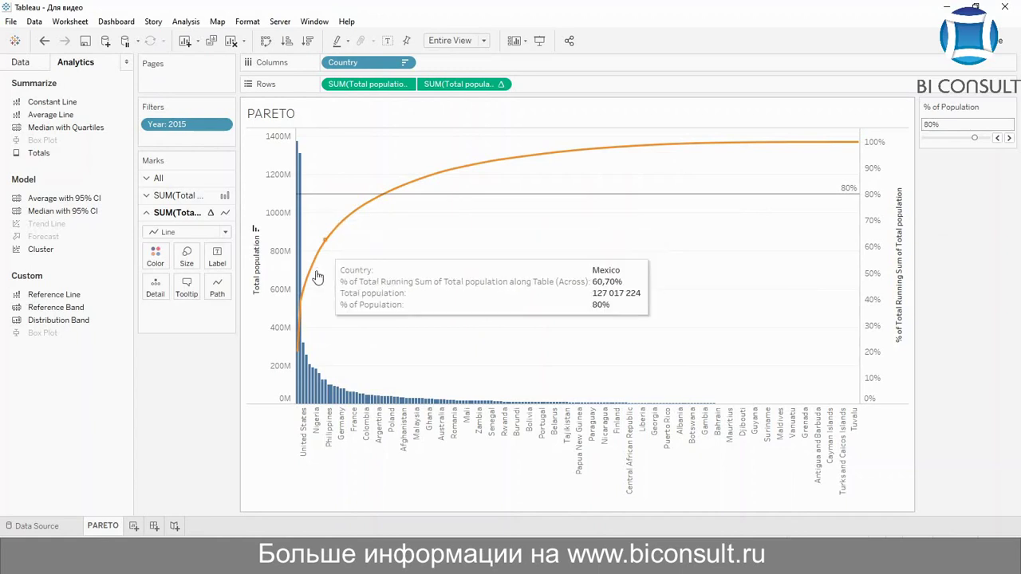
pyautogui.moveTo(317, 277)
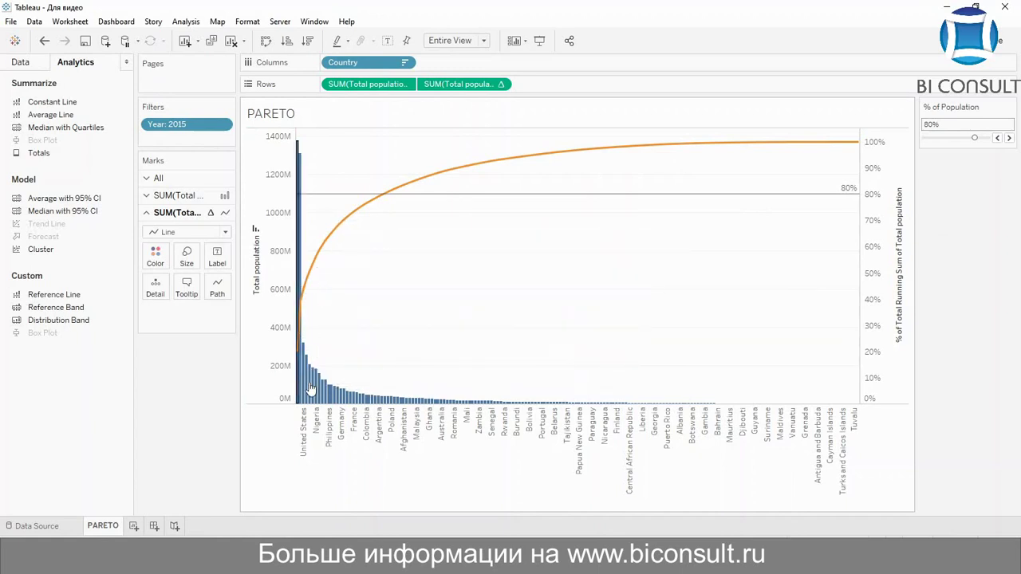
pyautogui.moveTo(323, 249)
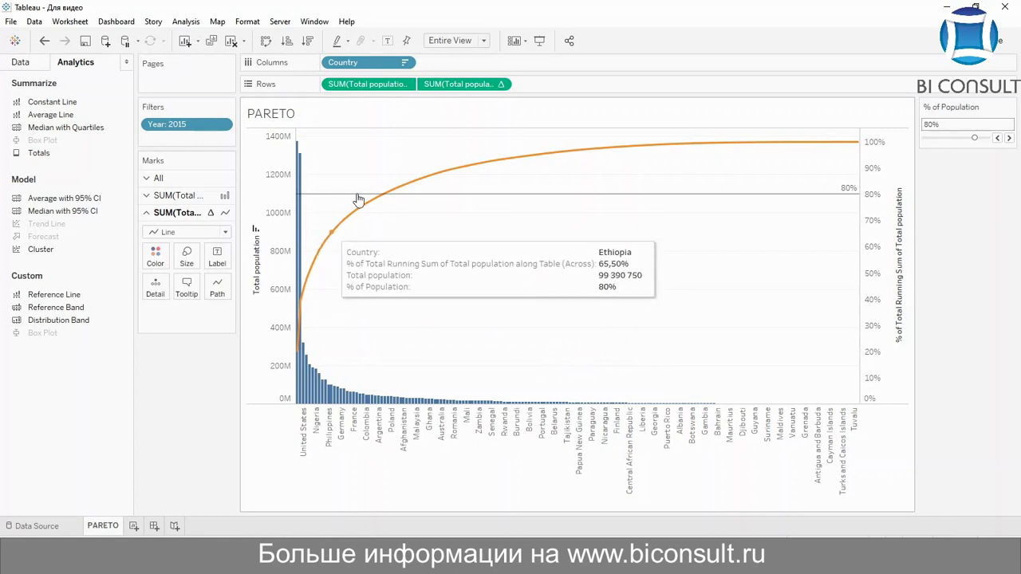
pyautogui.moveTo(386, 198)
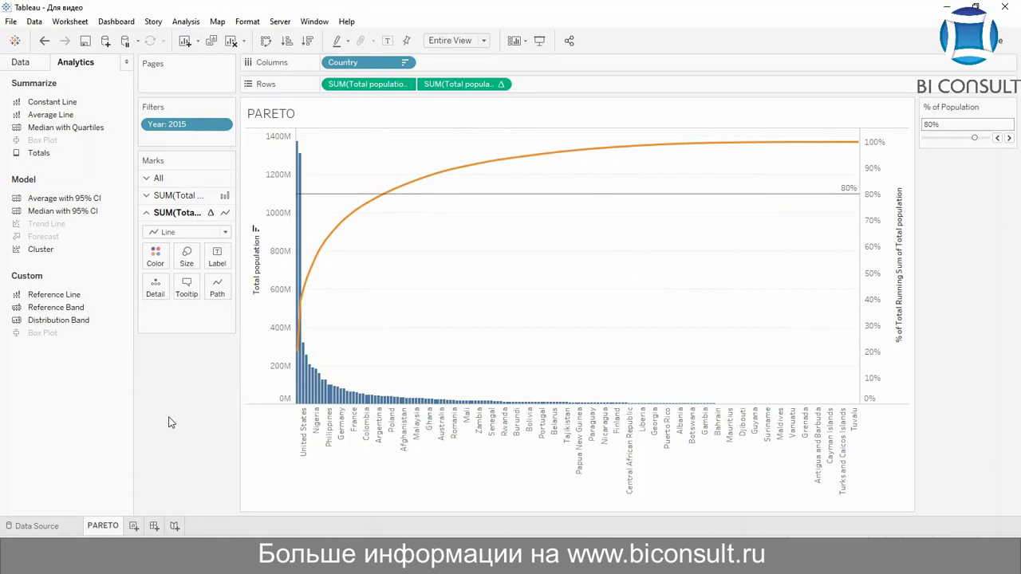
pyautogui.moveTo(299, 388)
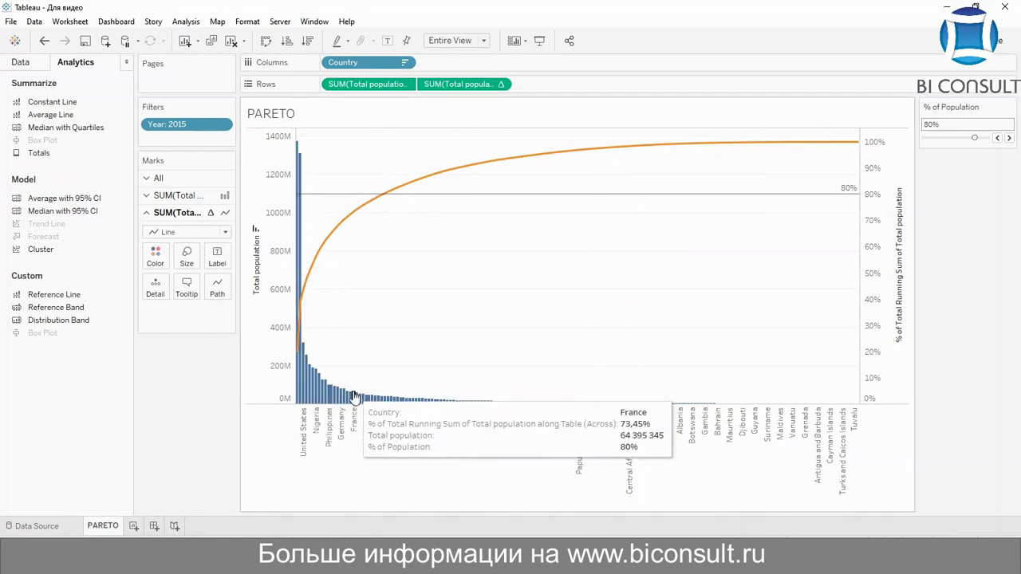
pyautogui.moveTo(382, 199)
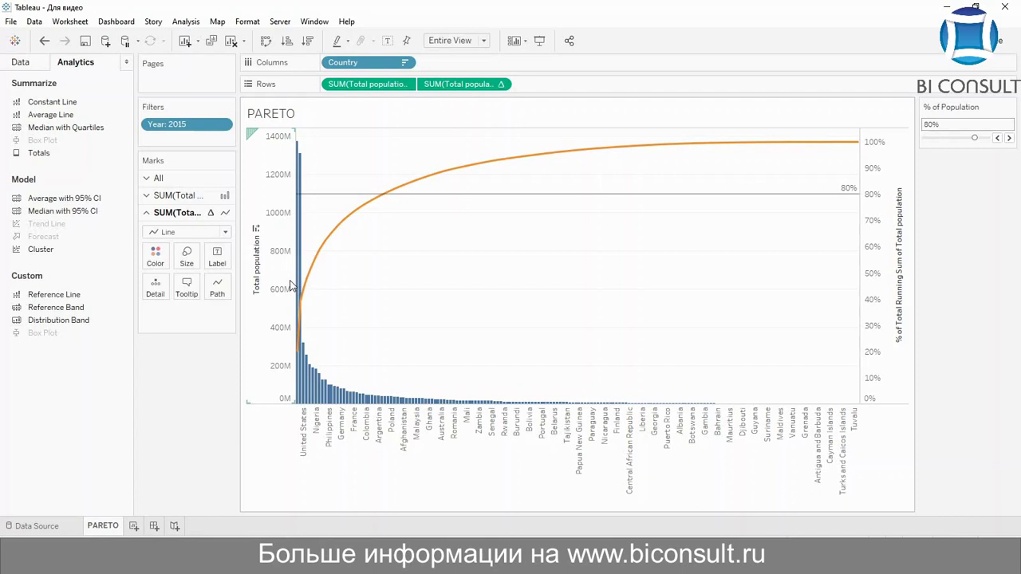
# Start a new calculated field and enter a name beginning with "Numb".
pyautogui.click(35, 65)
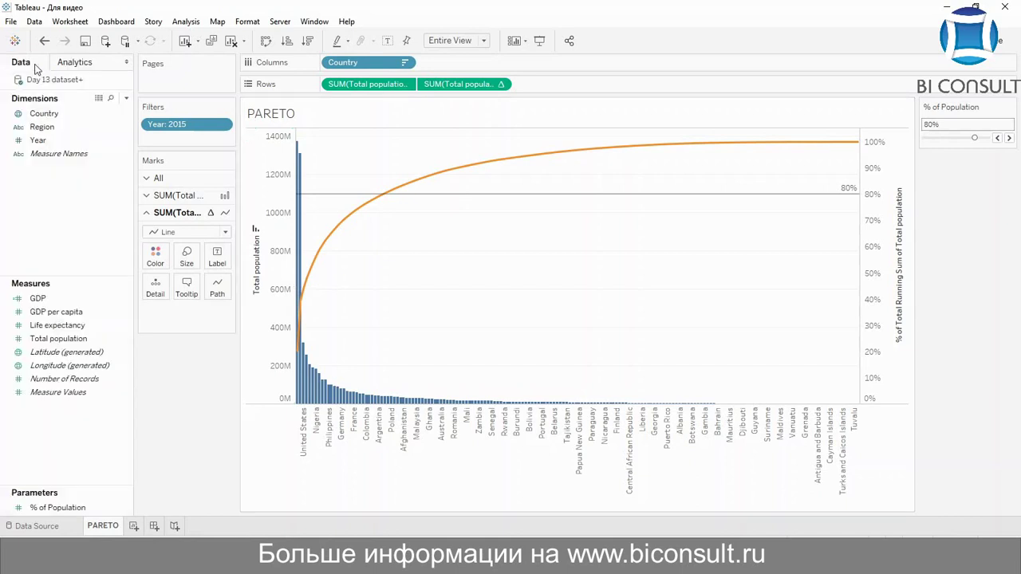
pyautogui.rightClick(81, 222)
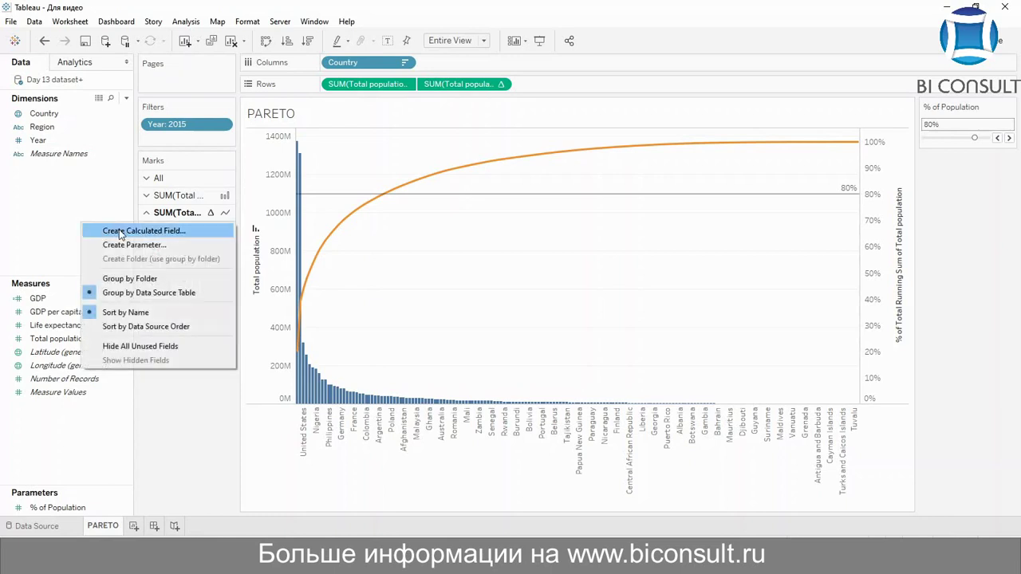
pyautogui.click(120, 231)
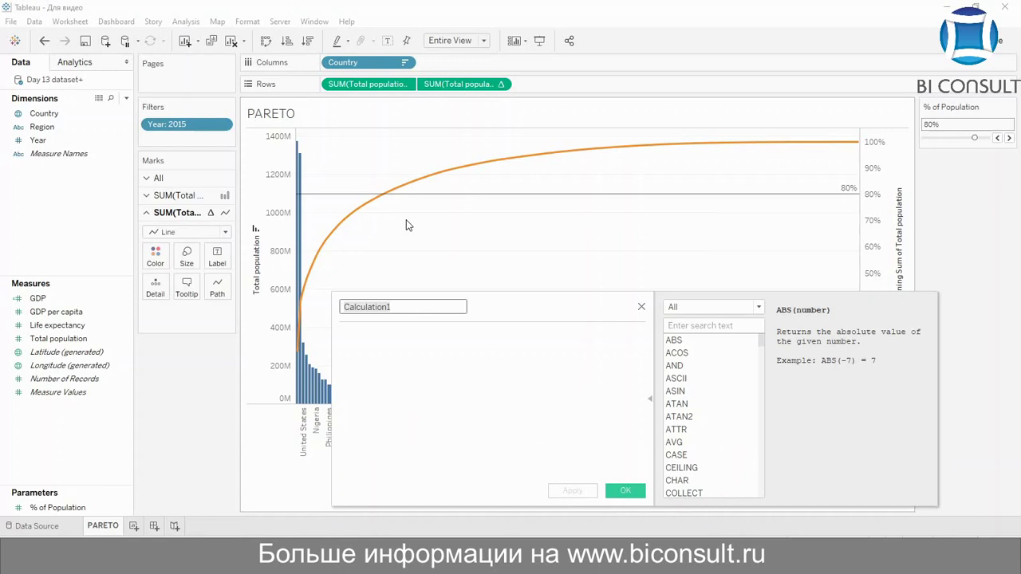
pyautogui.press('BackSpace')
pyautogui.write('Numb')
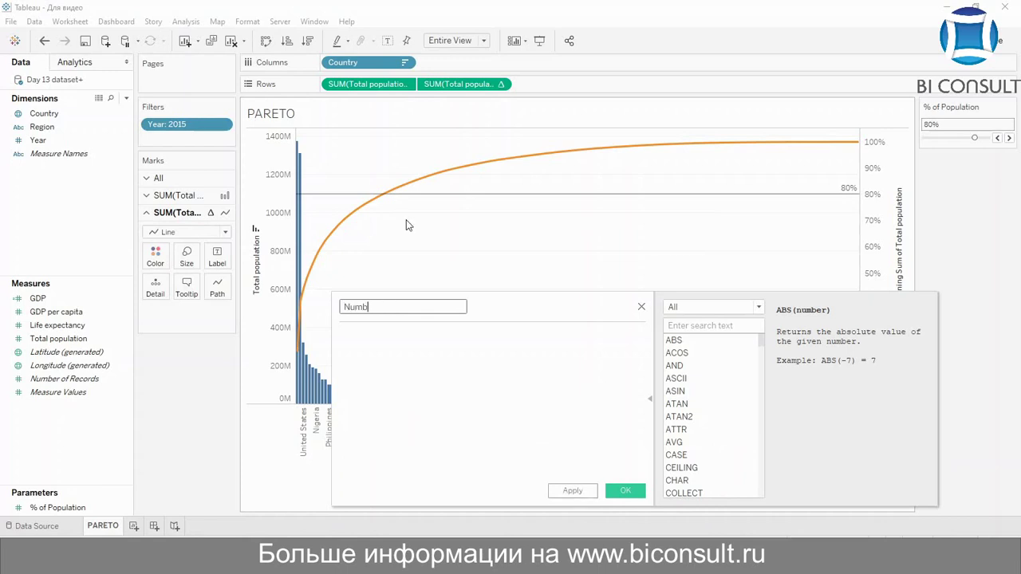